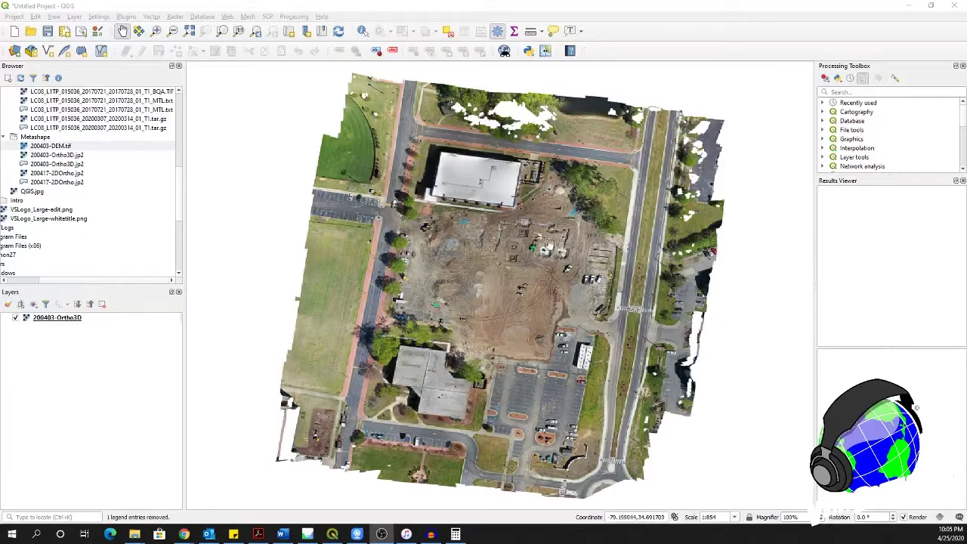
Zoom in on the site's foundations, back out to about 1:427, and recenter the view on the site
{"action": "scroll", "coordinate": [541, 244], "scroll_direction": "up", "scroll_amount": 1}
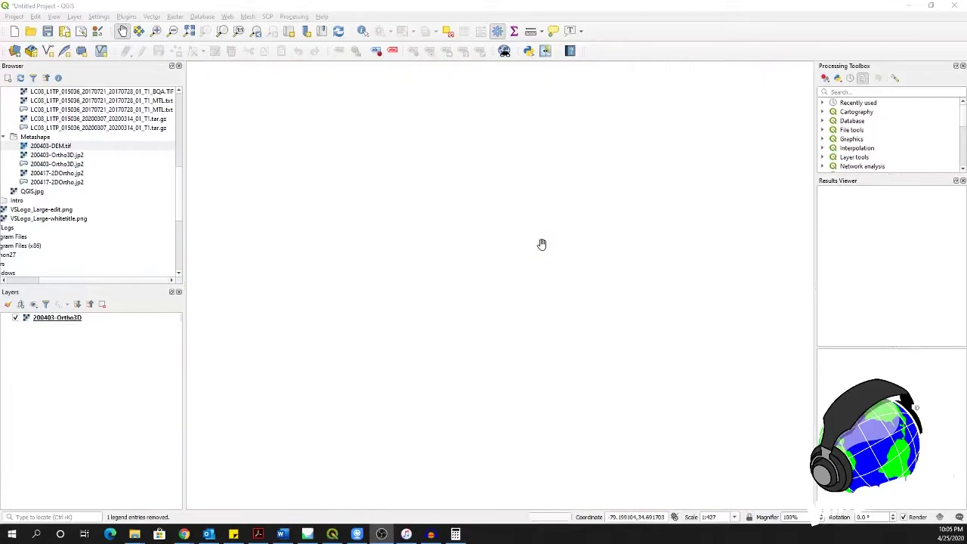
{"action": "scroll", "coordinate": [541, 244], "scroll_direction": "up", "scroll_amount": 2}
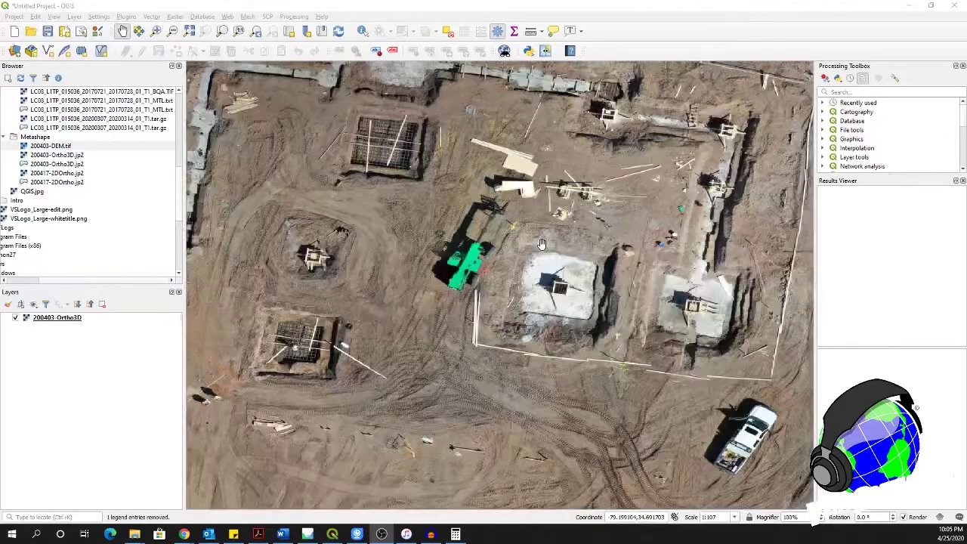
{"action": "scroll", "coordinate": [540, 244], "scroll_direction": "up", "scroll_amount": 2}
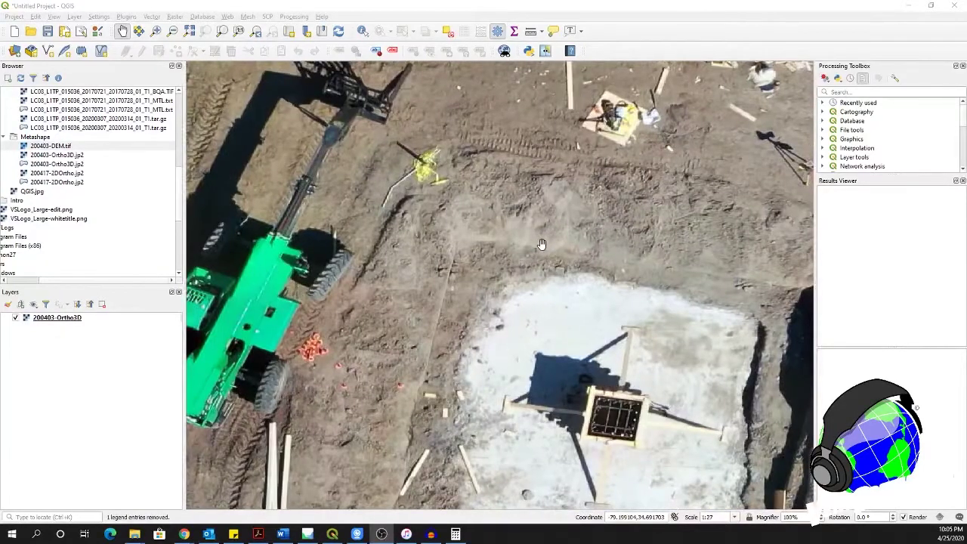
{"action": "scroll", "coordinate": [541, 244], "scroll_direction": "down", "scroll_amount": 4}
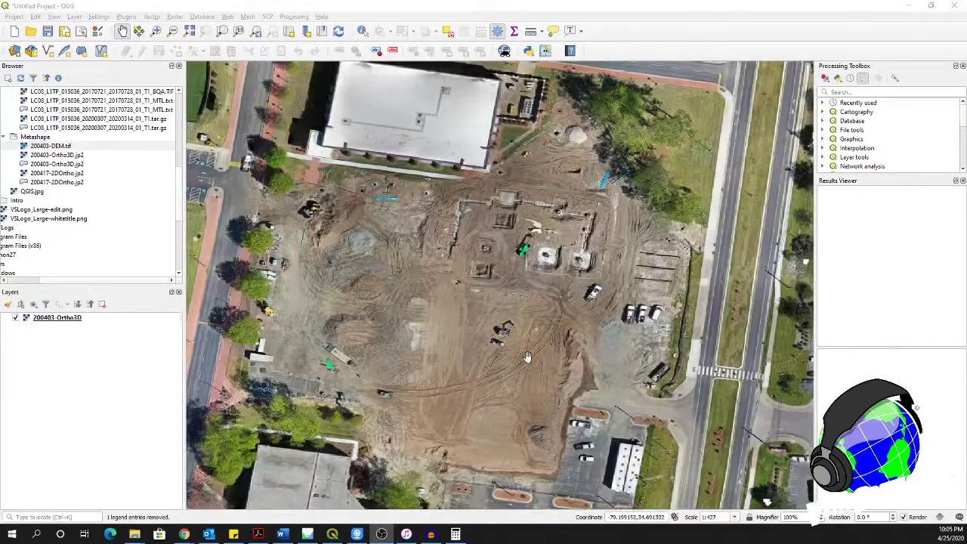
{"action": "left_click_drag", "start_coordinate": [527, 356], "coordinate": [525, 312]}
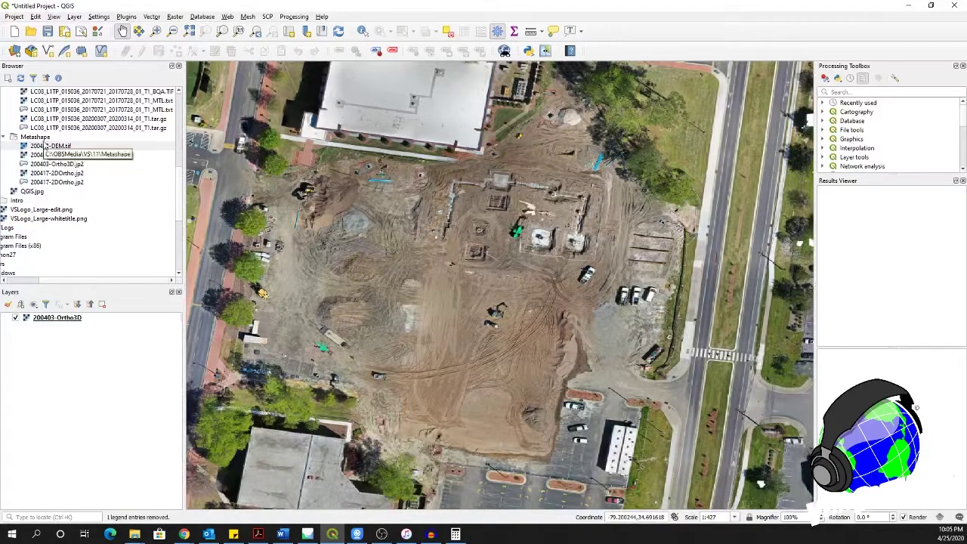
Add 200403-DEM.tif as a hidden layer, then add 200417-2DOrtho.jp2 on top
{"action": "left_click", "coordinate": [45, 147]}
{"action": "left_click_drag", "start_coordinate": [46, 153], "coordinate": [68, 374]}
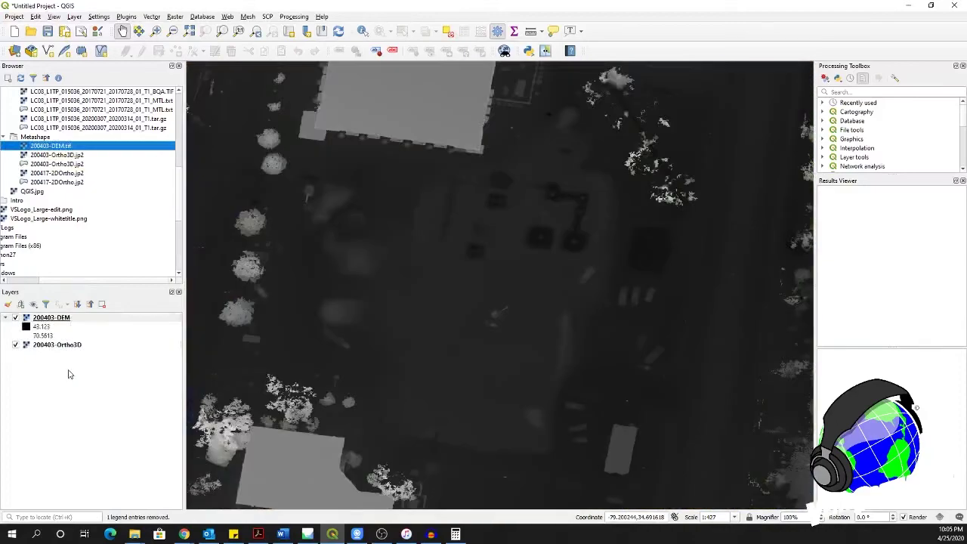
{"action": "left_click", "coordinate": [15, 318]}
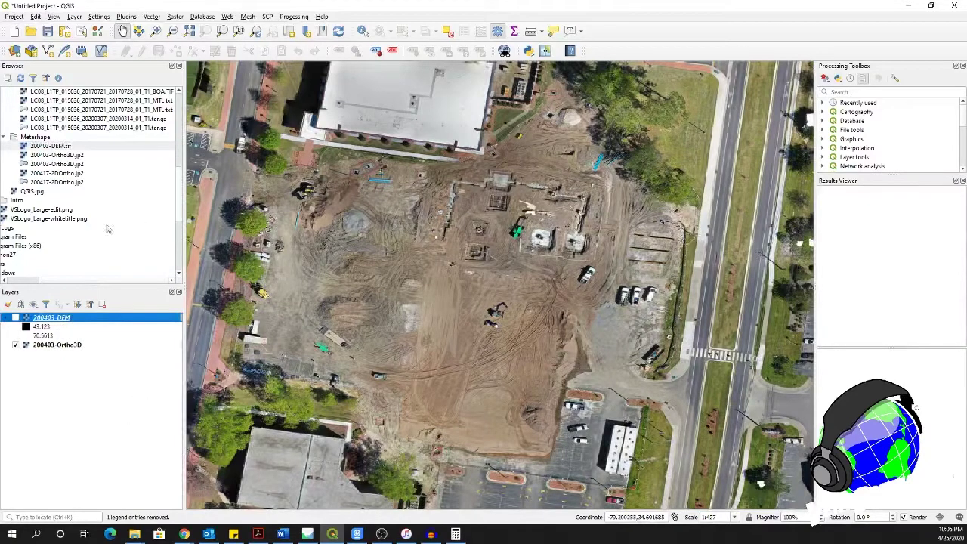
{"action": "left_click", "coordinate": [62, 175]}
{"action": "left_click_drag", "start_coordinate": [63, 175], "coordinate": [107, 385]}
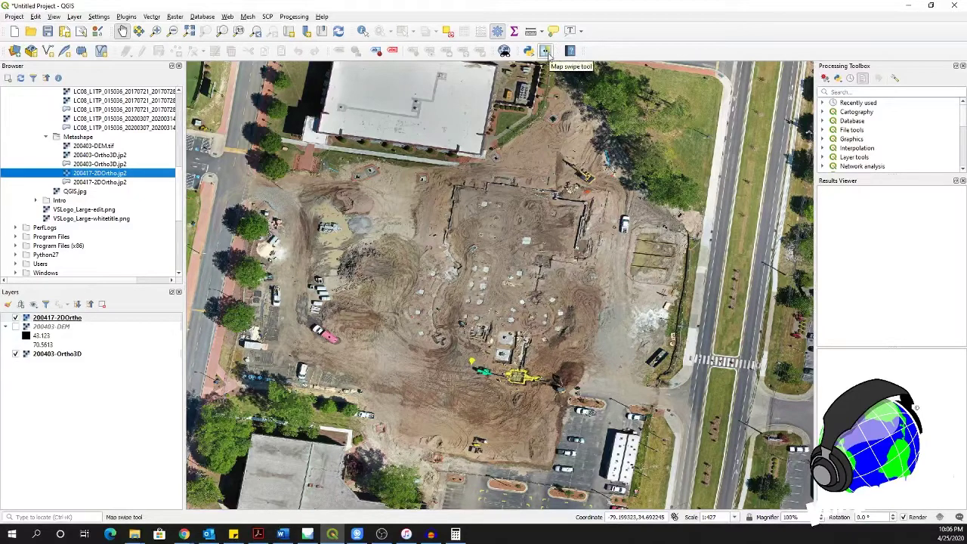
Swipe-compare the 200417-2DOrtho imagery against the 200403 orthophoto, then pan the map left
{"action": "left_click", "coordinate": [546, 52]}
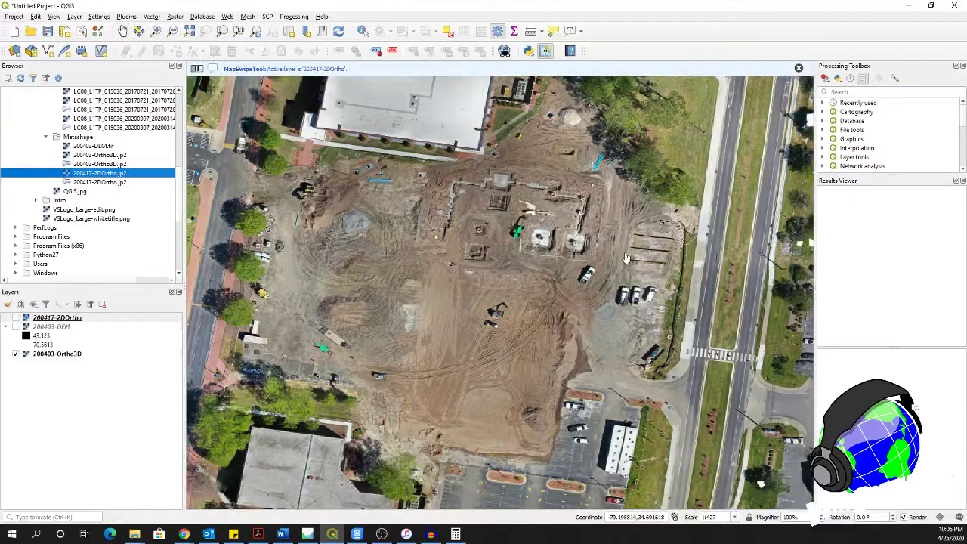
{"action": "left_click", "coordinate": [127, 16]}
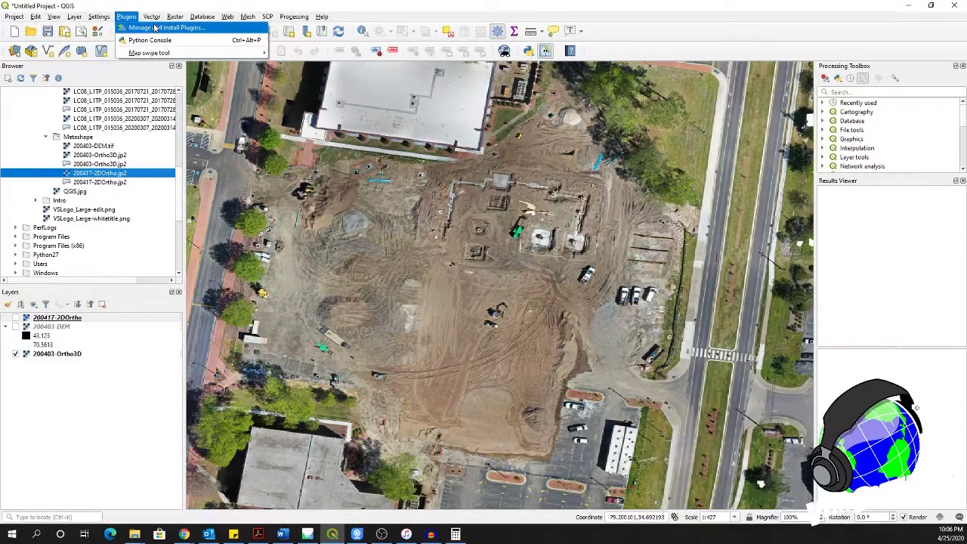
{"action": "left_click", "coordinate": [155, 28]}
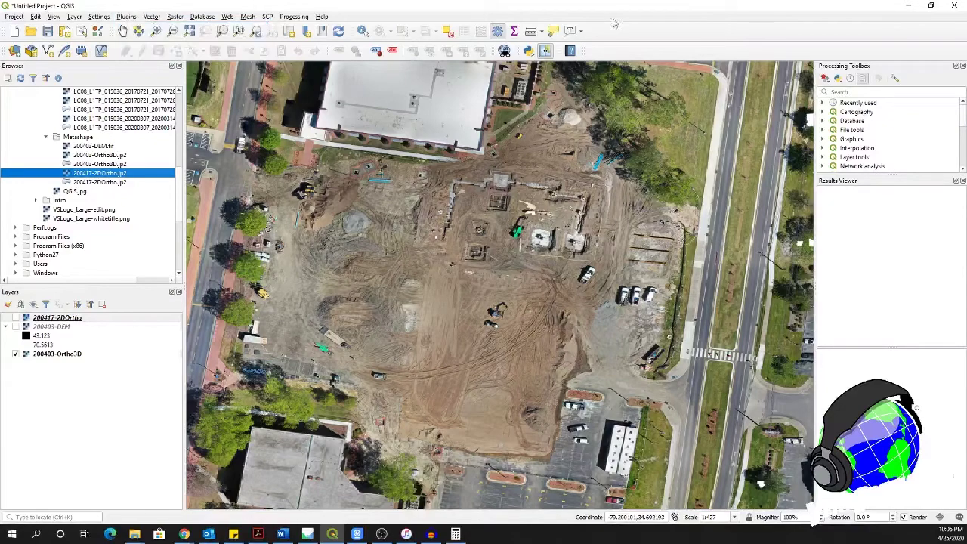
{"action": "left_click_drag", "start_coordinate": [231, 262], "coordinate": [358, 233]}
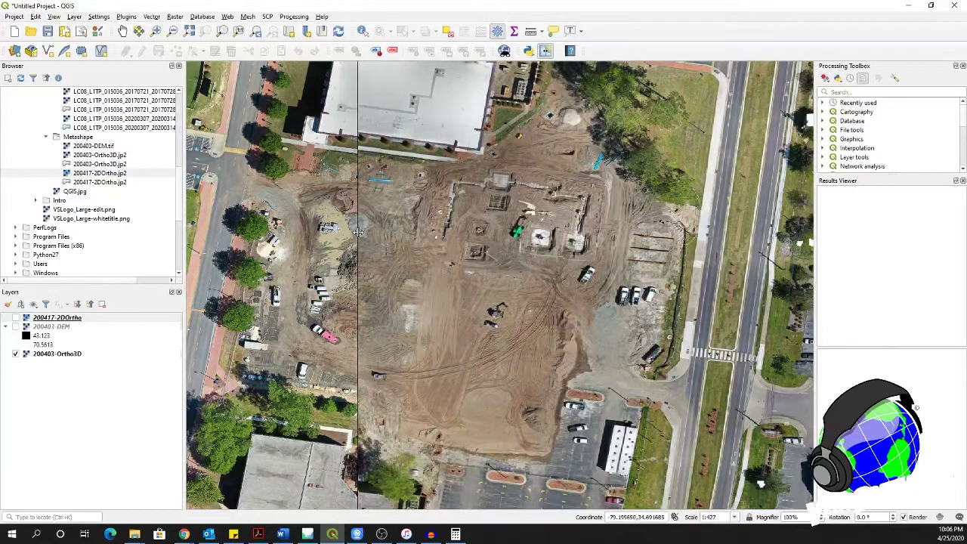
{"action": "left_click", "coordinate": [544, 52]}
{"action": "left_click_drag", "start_coordinate": [484, 179], "coordinate": [423, 213]}
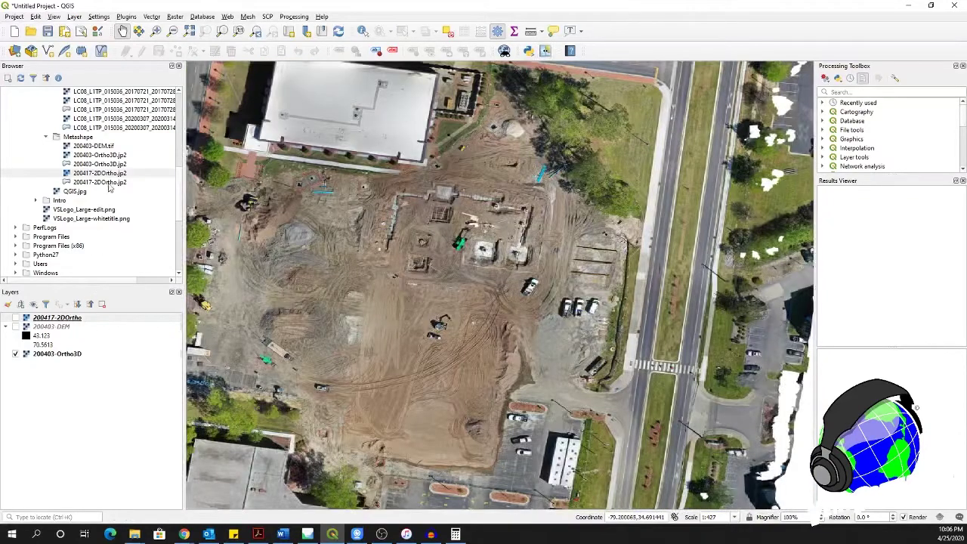
{"action": "scroll", "coordinate": [110, 188], "scroll_direction": "up", "scroll_amount": 5}
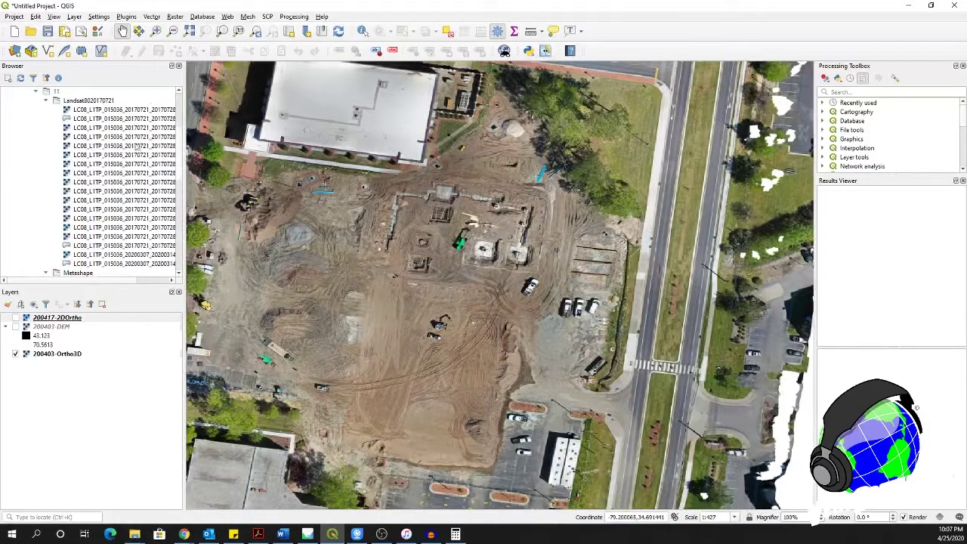
{"action": "left_click", "coordinate": [150, 128]}
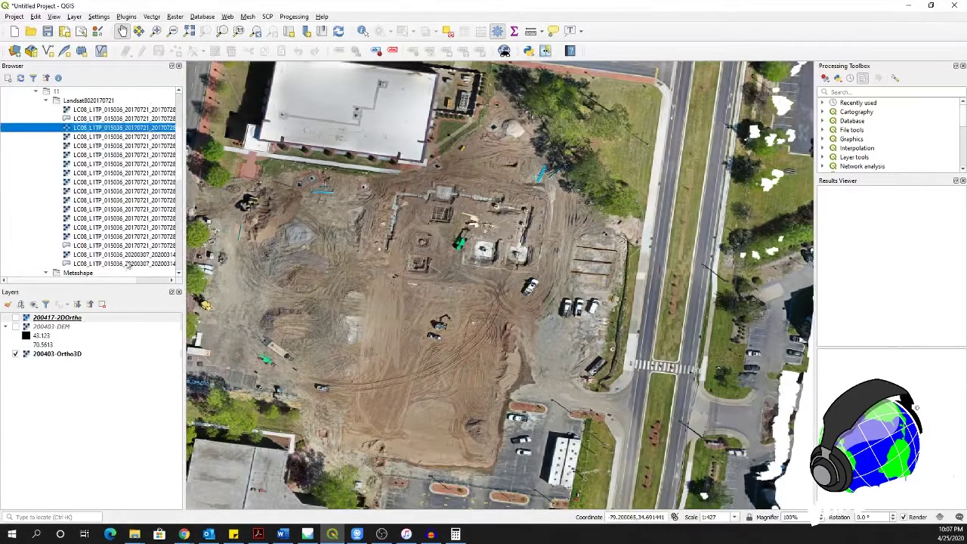
{"action": "left_click_drag", "start_coordinate": [130, 282], "coordinate": [172, 284]}
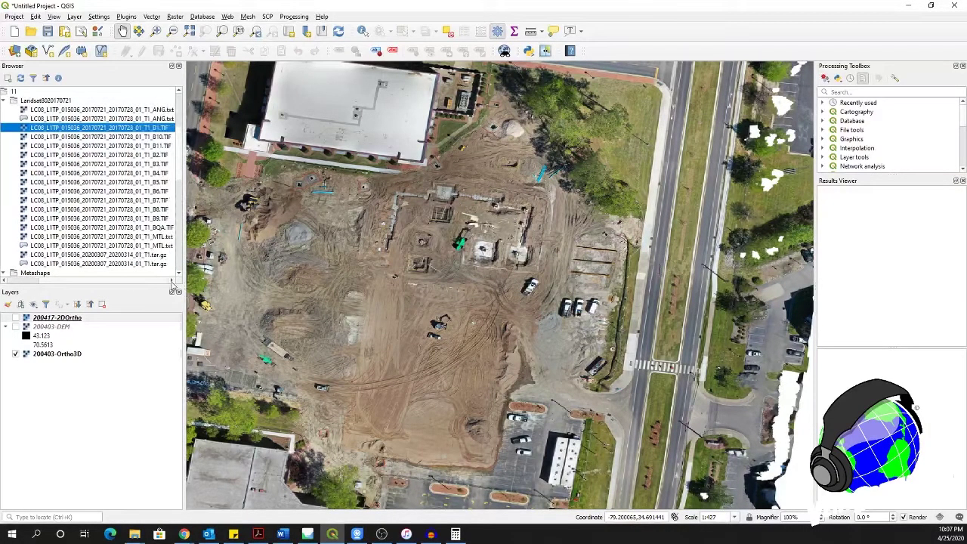
{"action": "left_click", "coordinate": [162, 155], "text": "ctrl"}
{"action": "left_click", "coordinate": [163, 163], "text": "ctrl"}
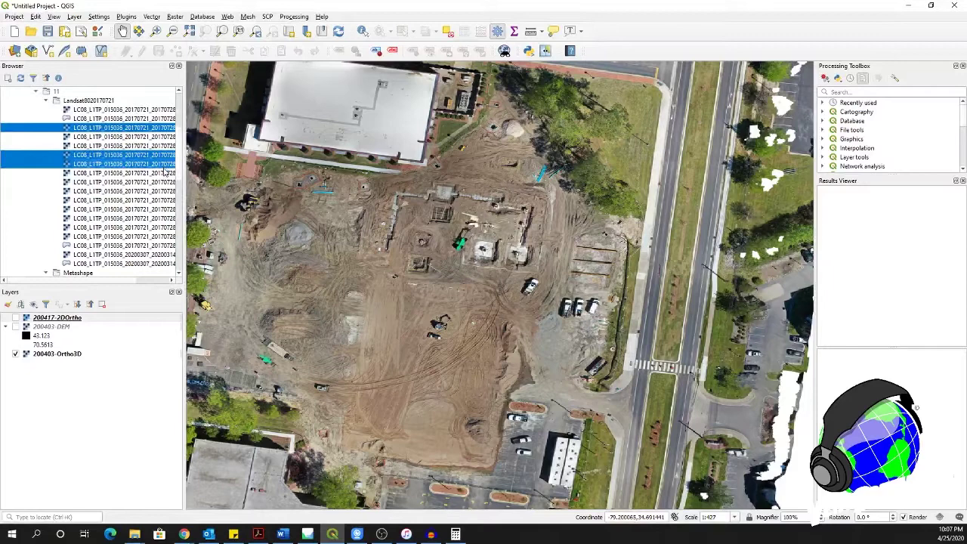
{"action": "left_click", "coordinate": [165, 173], "text": "ctrl"}
{"action": "left_click", "coordinate": [166, 182], "text": "ctrl"}
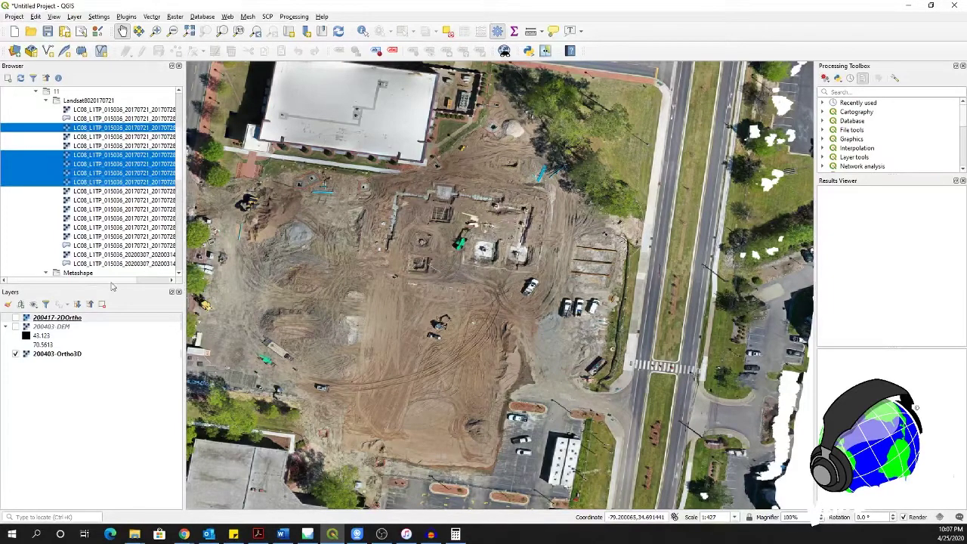
{"action": "left_click_drag", "start_coordinate": [112, 286], "coordinate": [160, 285]}
{"action": "left_click", "coordinate": [164, 191], "text": "ctrl"}
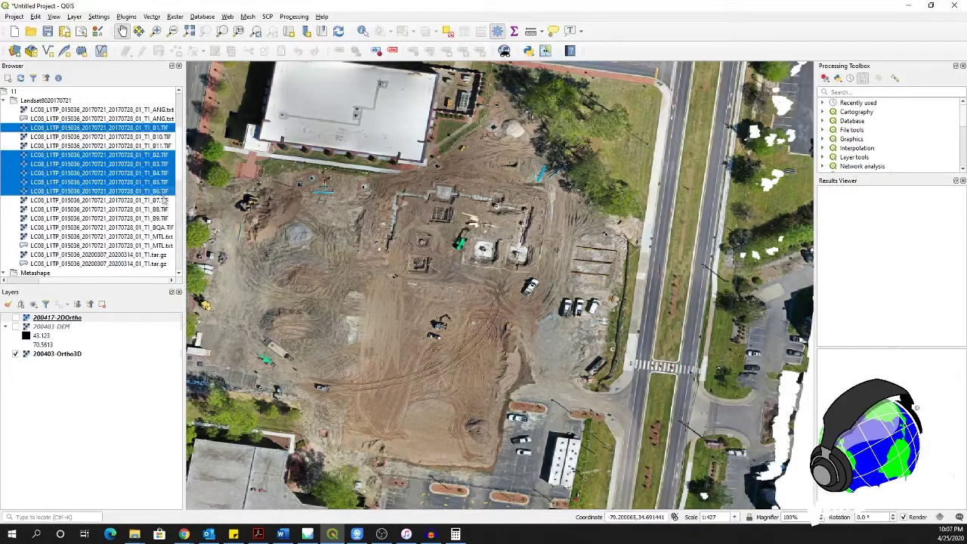
{"action": "left_click", "coordinate": [163, 200], "text": "ctrl"}
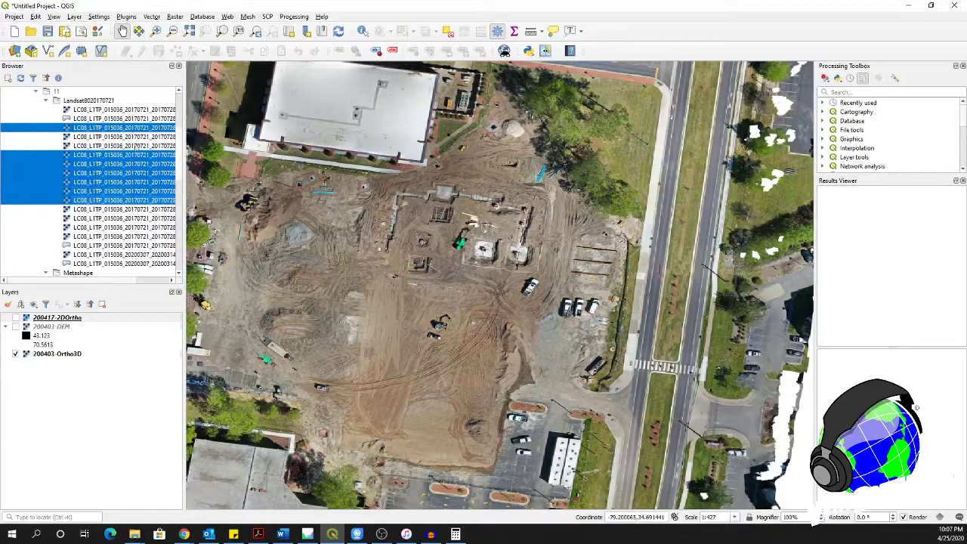
{"action": "left_click_drag", "start_coordinate": [138, 130], "coordinate": [118, 393]}
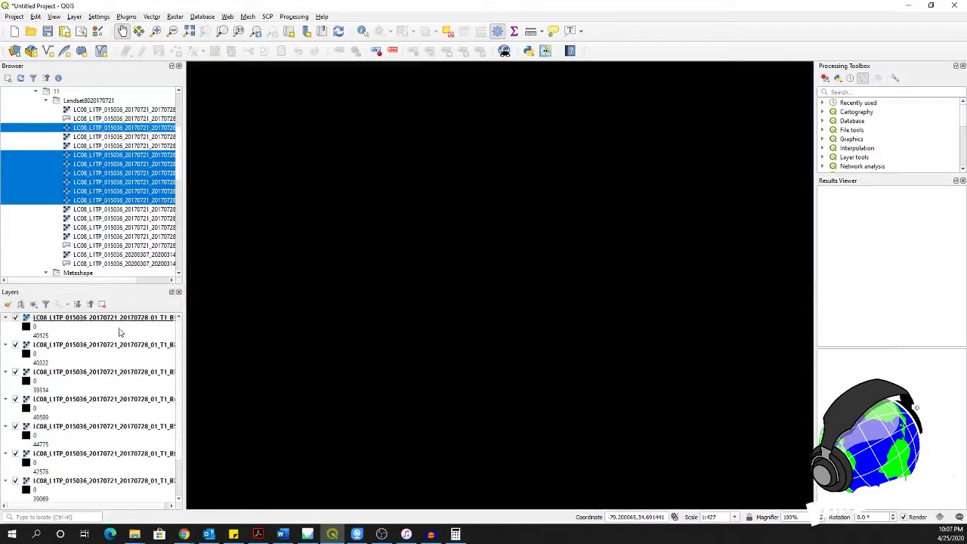
Zoom the map to the first Landsat band layer's extent
{"action": "left_click", "coordinate": [110, 320]}
{"action": "right_click", "coordinate": [110, 320]}
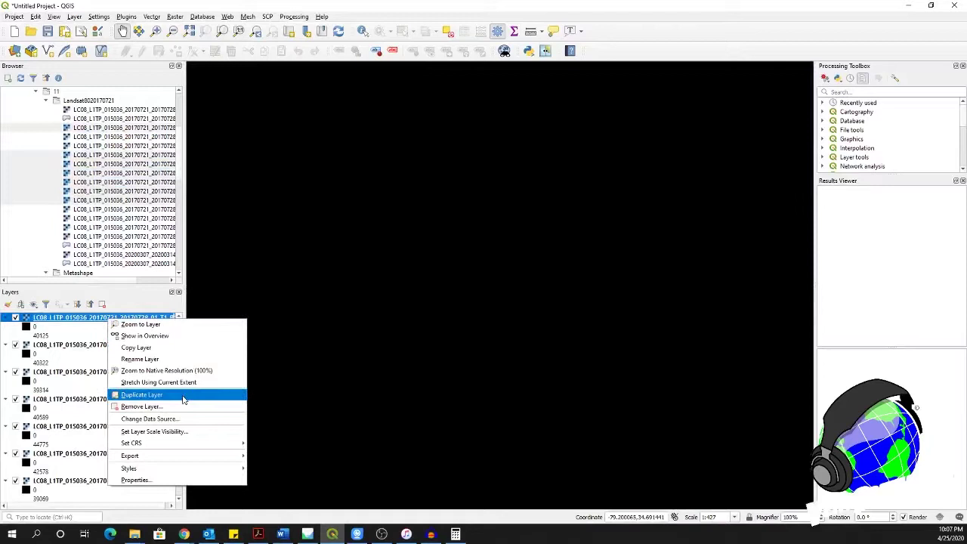
{"action": "left_click", "coordinate": [140, 324]}
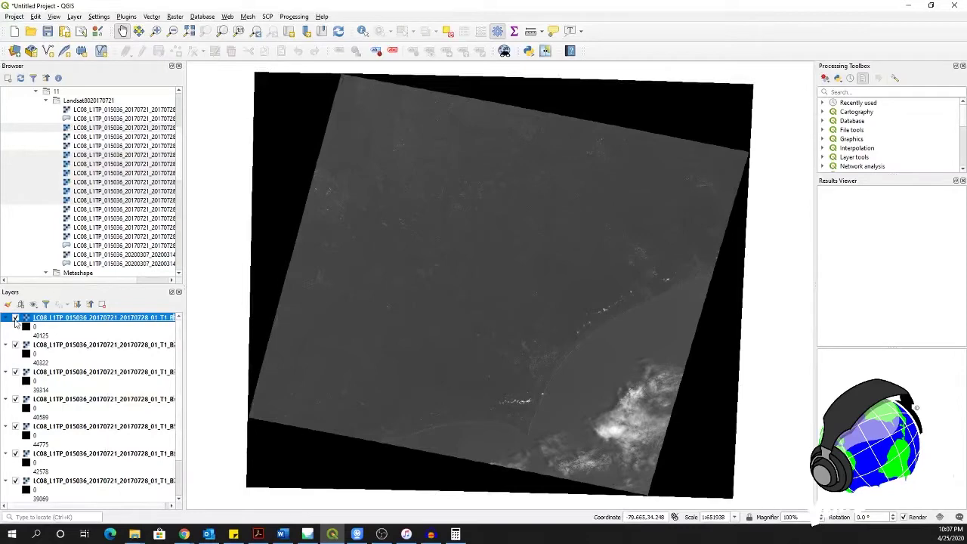
Hide the top four Landsat band layers
{"action": "left_click", "coordinate": [15, 317]}
{"action": "left_click", "coordinate": [16, 345]}
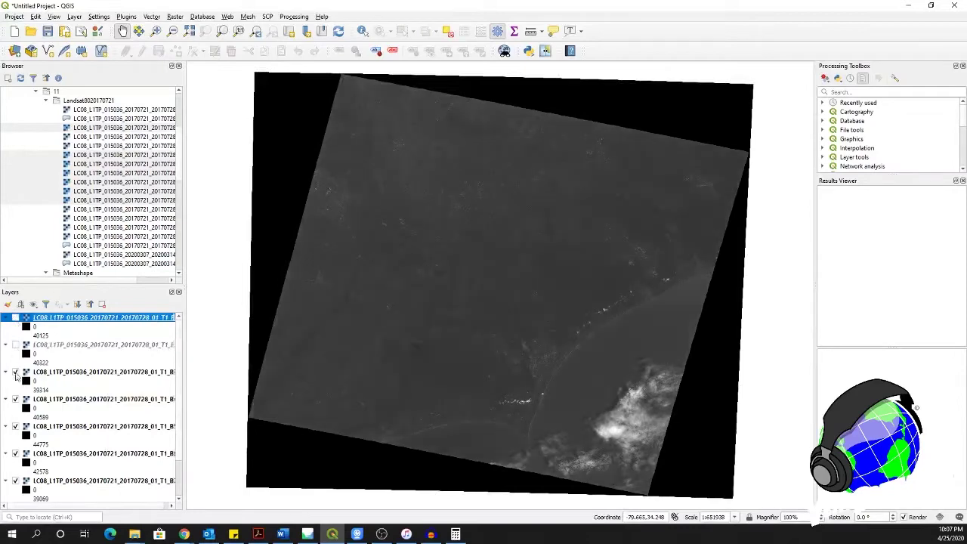
{"action": "left_click", "coordinate": [15, 372]}
{"action": "left_click", "coordinate": [15, 399]}
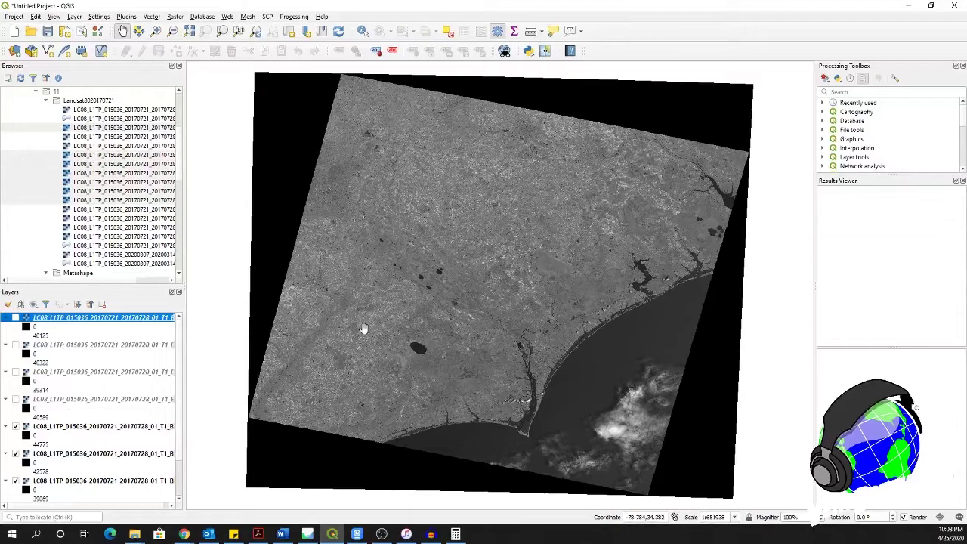
{"action": "scroll", "coordinate": [364, 329], "scroll_direction": "up", "scroll_amount": 3}
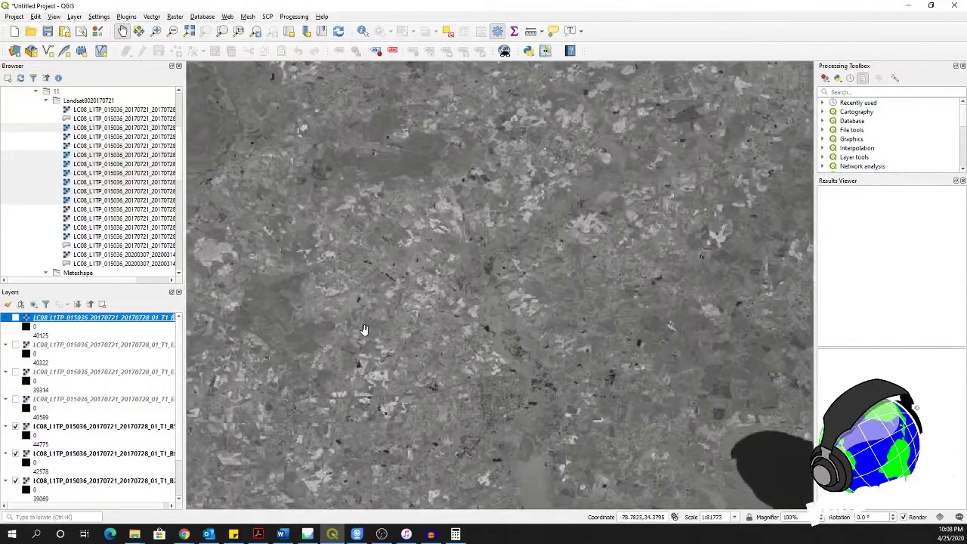
{"action": "scroll", "coordinate": [364, 329], "scroll_direction": "up", "scroll_amount": 4}
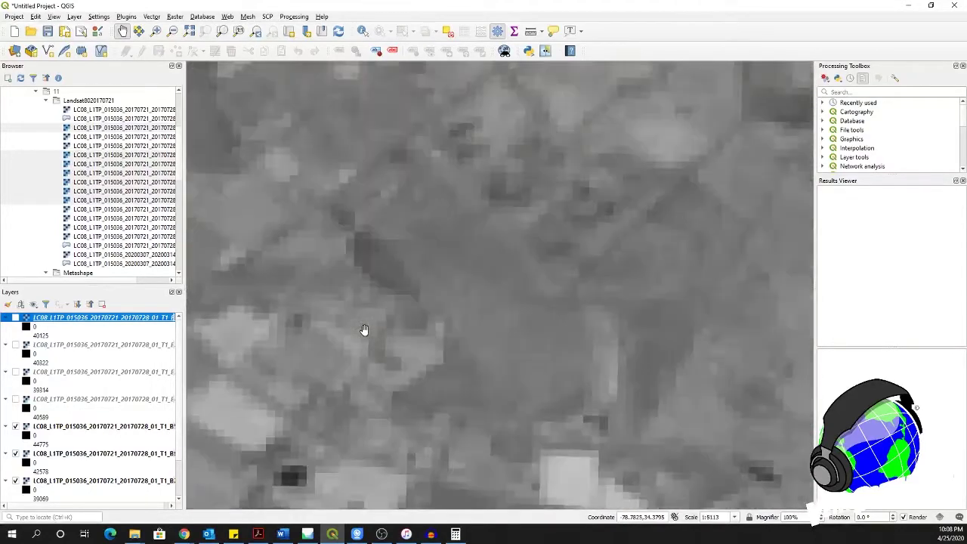
{"action": "scroll", "coordinate": [363, 329], "scroll_direction": "down", "scroll_amount": 5}
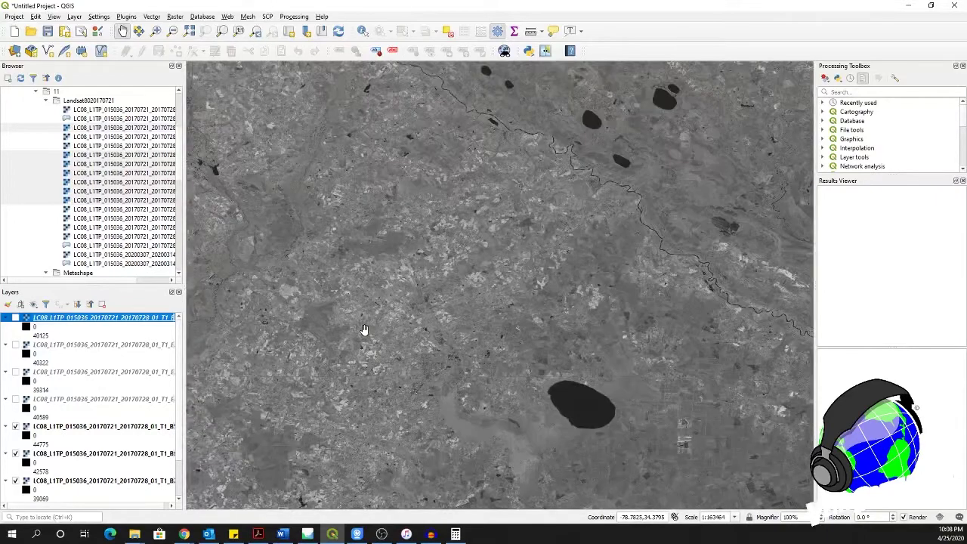
{"action": "scroll", "coordinate": [363, 330], "scroll_direction": "down", "scroll_amount": 2}
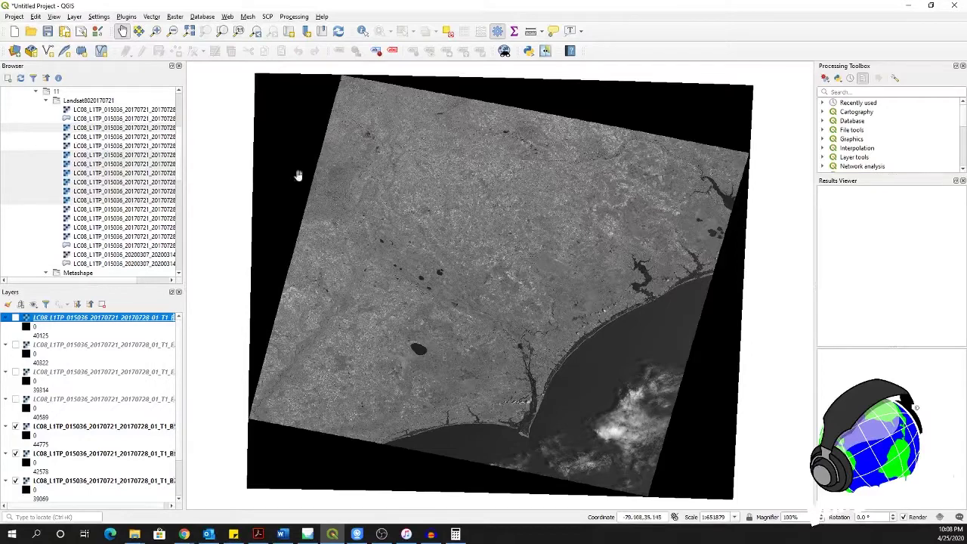
Build a virtual raster from the seven Landsat bands, excluding 200403-DEM, 200403-Ortho3D and 200417-2DOrtho
{"action": "left_click", "coordinate": [174, 16]}
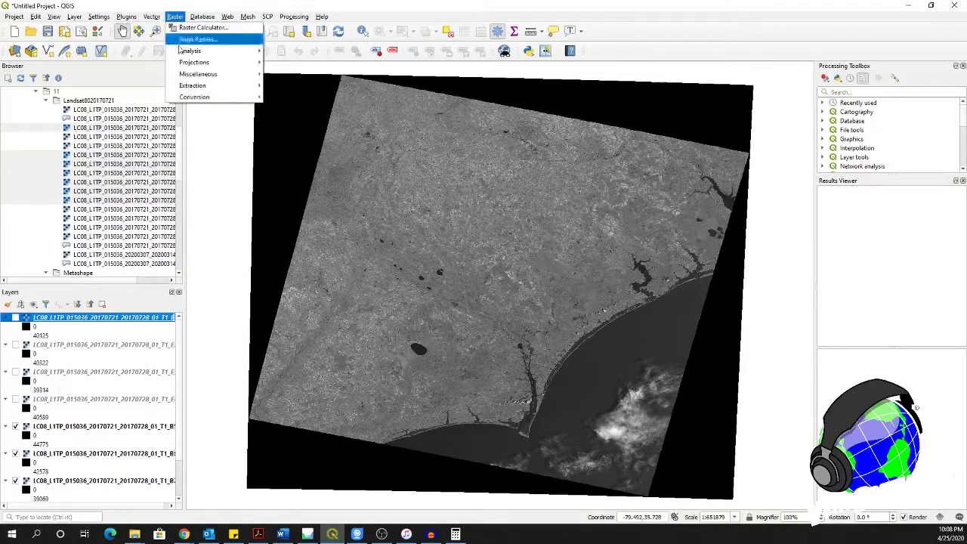
{"action": "mouse_move", "coordinate": [185, 77]}
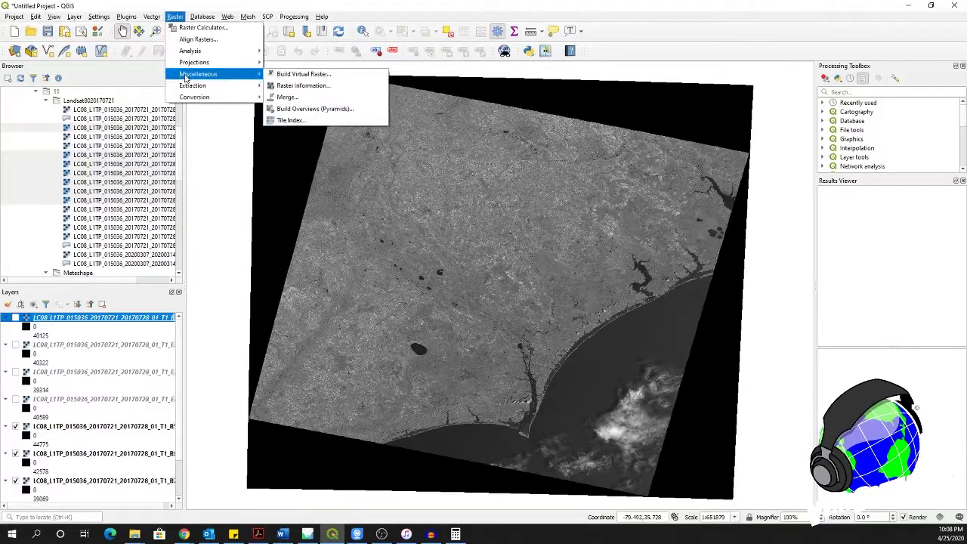
{"action": "left_click", "coordinate": [340, 79]}
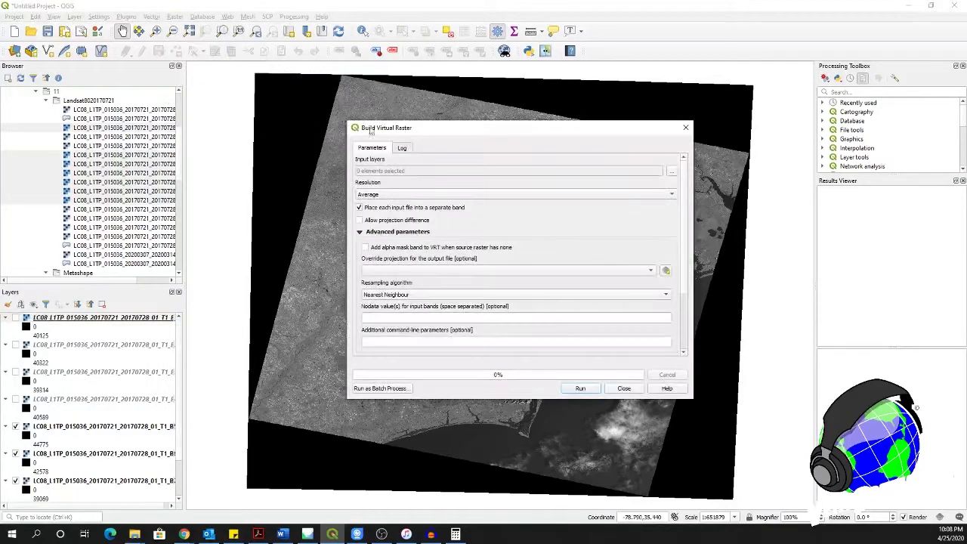
{"action": "left_click", "coordinate": [670, 172]}
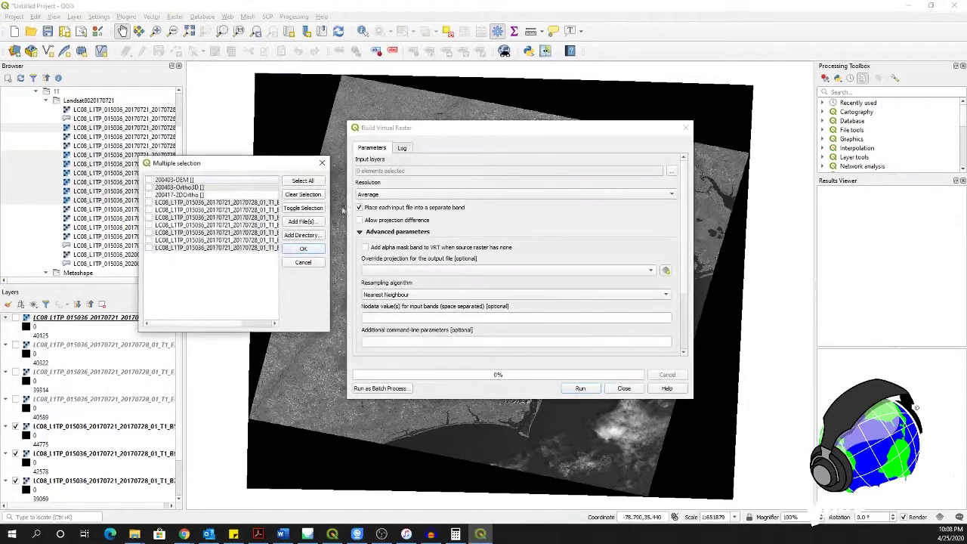
{"action": "left_click", "coordinate": [308, 182]}
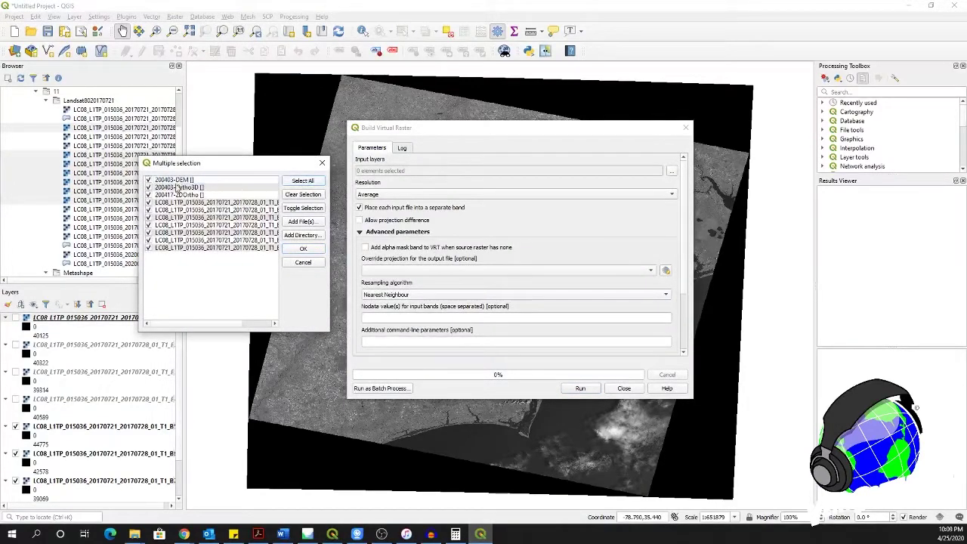
{"action": "left_click", "coordinate": [149, 180]}
{"action": "left_click", "coordinate": [149, 188]}
{"action": "left_click", "coordinate": [149, 195]}
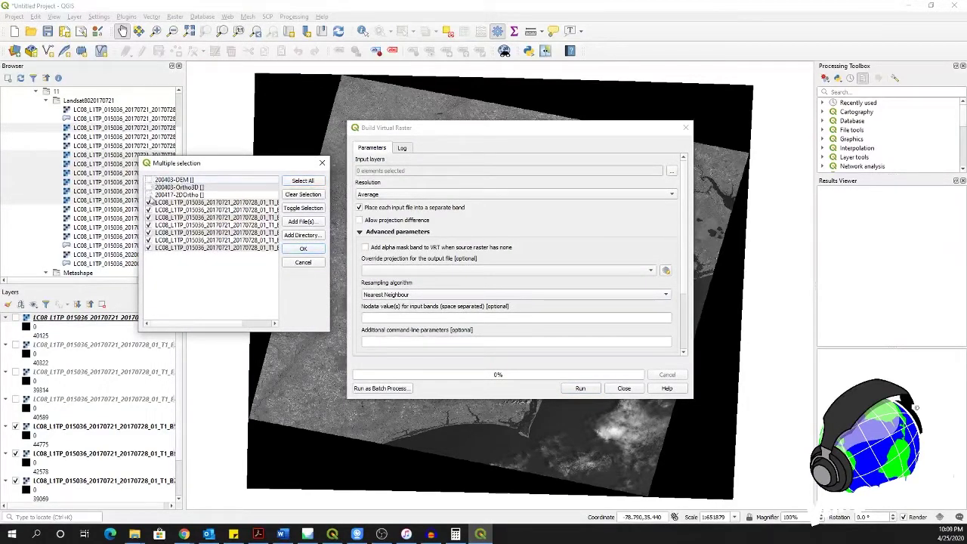
{"action": "left_click", "coordinate": [304, 250]}
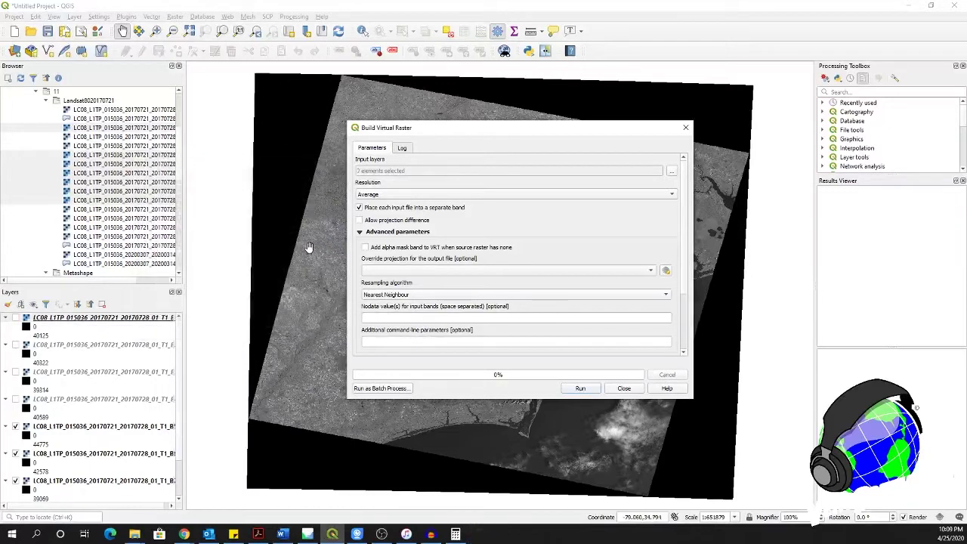
{"action": "left_click", "coordinate": [580, 389]}
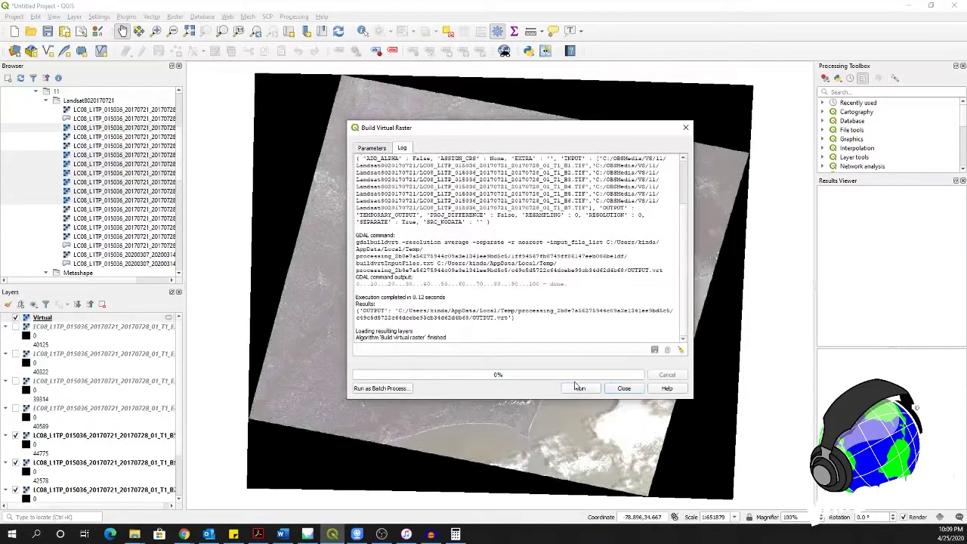
{"action": "left_click", "coordinate": [624, 389]}
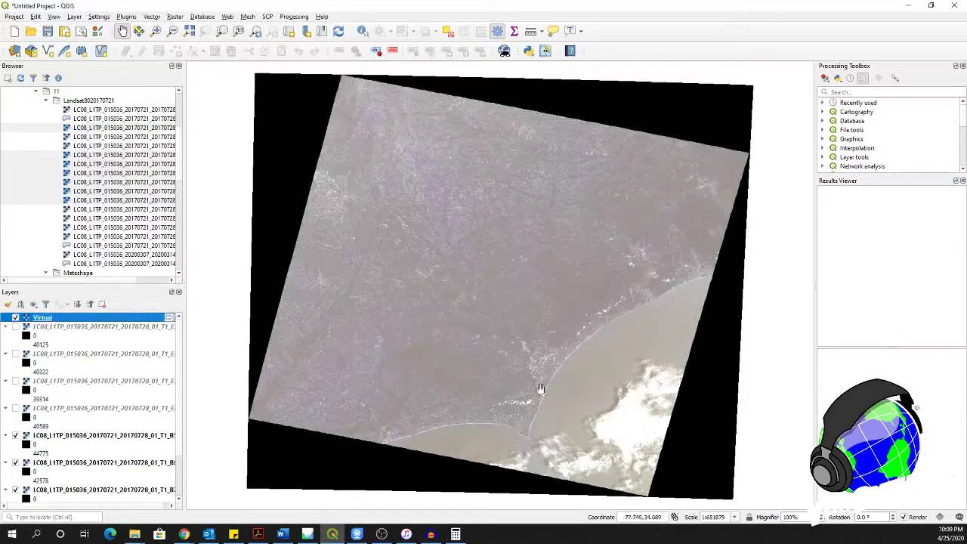
Render the Virtual layer with red Band 4, green Band 3, blue Band 2, and zoom in
{"action": "double_click", "coordinate": [79, 318]}
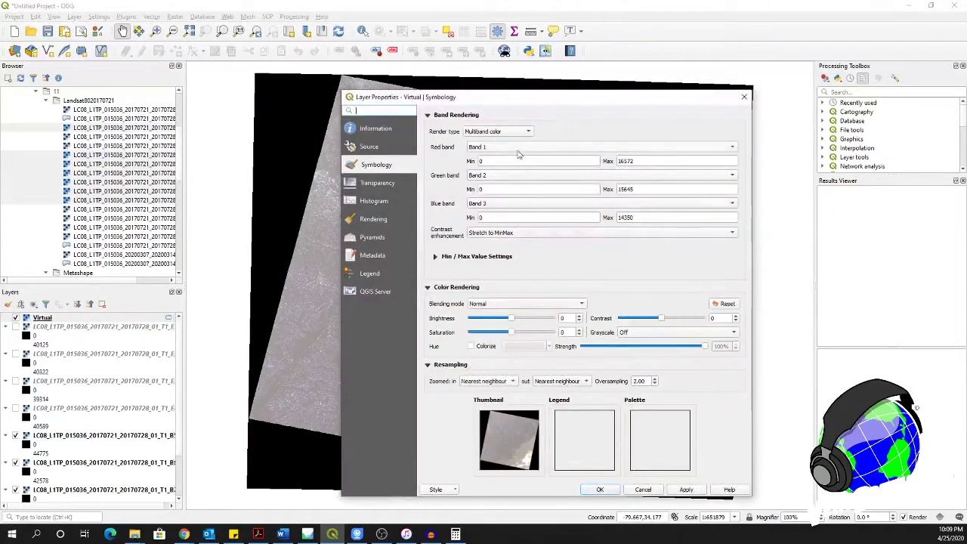
{"action": "left_click", "coordinate": [518, 151]}
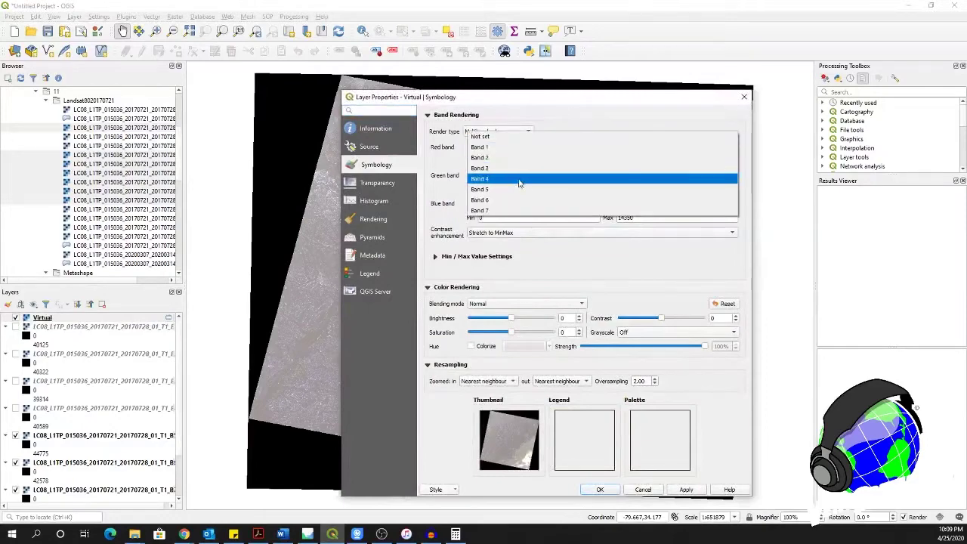
{"action": "left_click", "coordinate": [518, 179]}
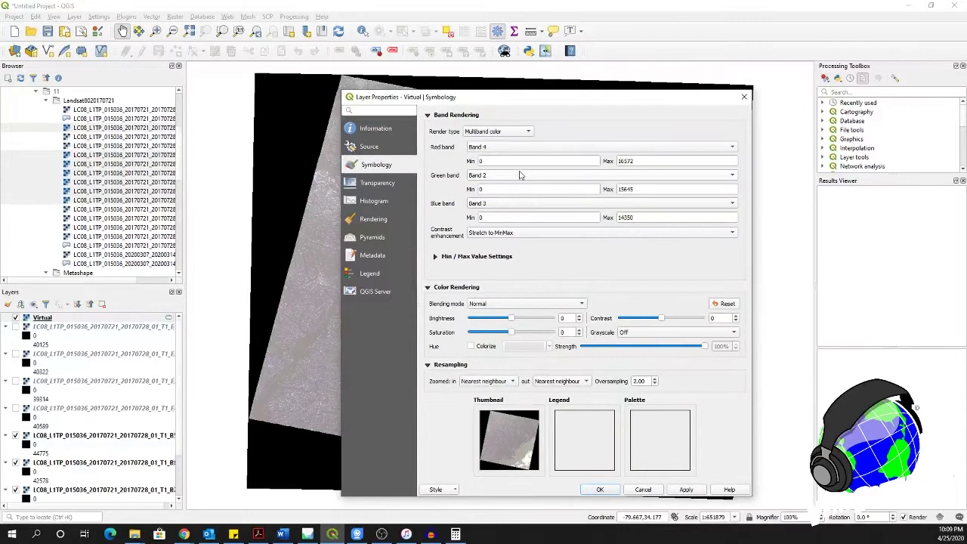
{"action": "left_click", "coordinate": [519, 175]}
{"action": "left_click", "coordinate": [517, 190]}
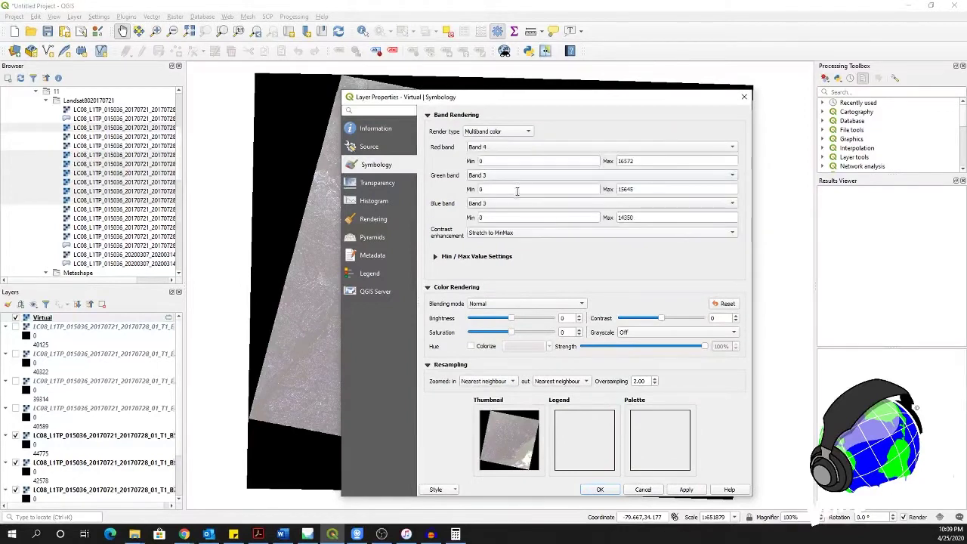
{"action": "left_click", "coordinate": [511, 204]}
{"action": "left_click", "coordinate": [511, 189]}
{"action": "left_click", "coordinate": [600, 489]}
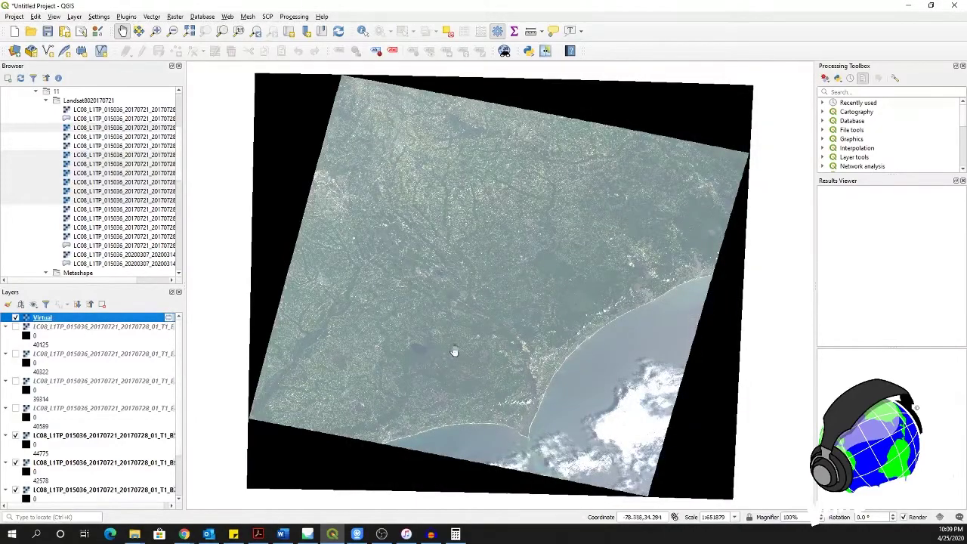
{"action": "scroll", "coordinate": [458, 352], "scroll_direction": "up", "scroll_amount": 1}
{"action": "scroll", "coordinate": [462, 353], "scroll_direction": "up", "scroll_amount": 2}
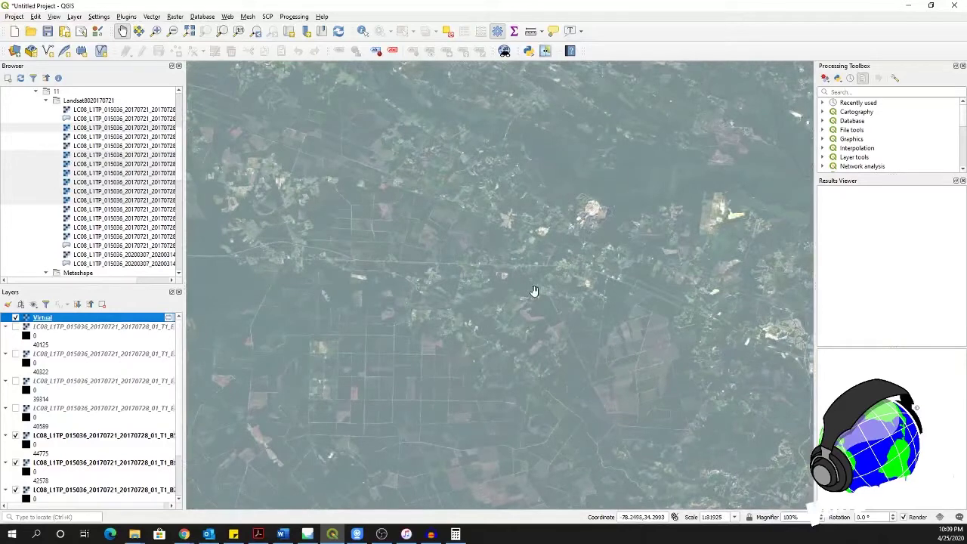
{"action": "scroll", "coordinate": [533, 291], "scroll_direction": "down", "scroll_amount": 1}
{"action": "scroll", "coordinate": [484, 362], "scroll_direction": "up", "scroll_amount": 1}
{"action": "scroll", "coordinate": [581, 287], "scroll_direction": "up", "scroll_amount": 2}
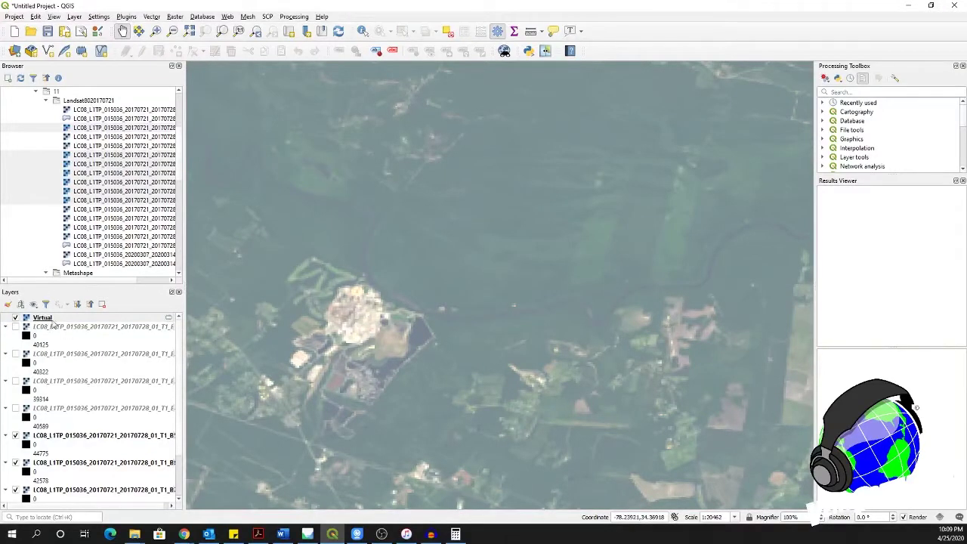
Set the Virtual layer's red, green and blue channels to Bands 5, 4 and 3
{"action": "double_click", "coordinate": [50, 319]}
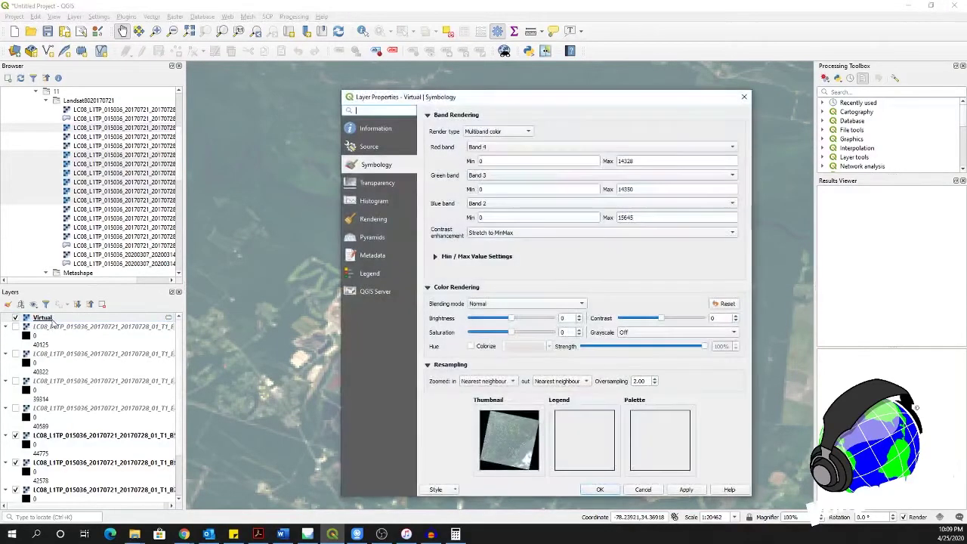
{"action": "left_click", "coordinate": [503, 148]}
{"action": "left_click", "coordinate": [504, 159]}
{"action": "left_click", "coordinate": [497, 177]}
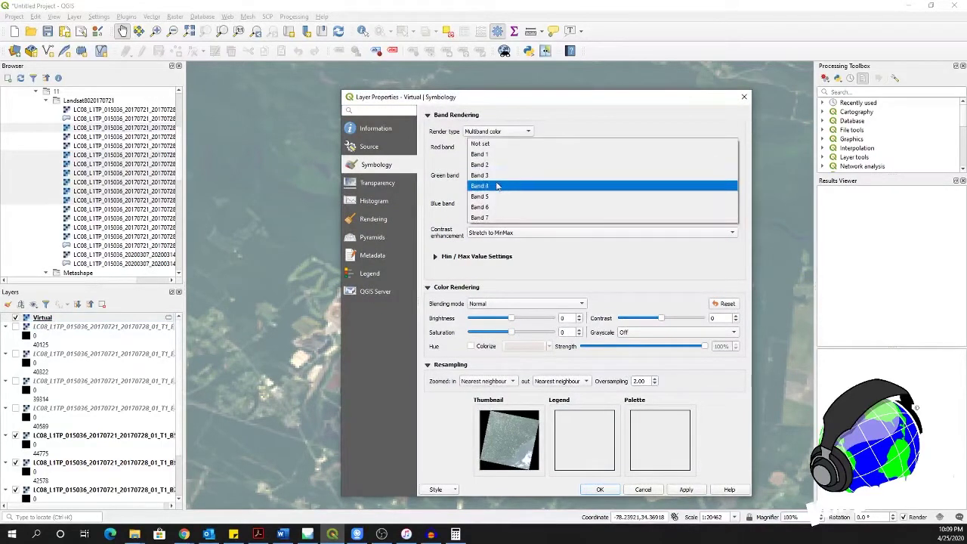
{"action": "left_click", "coordinate": [497, 185]}
{"action": "left_click", "coordinate": [497, 204]}
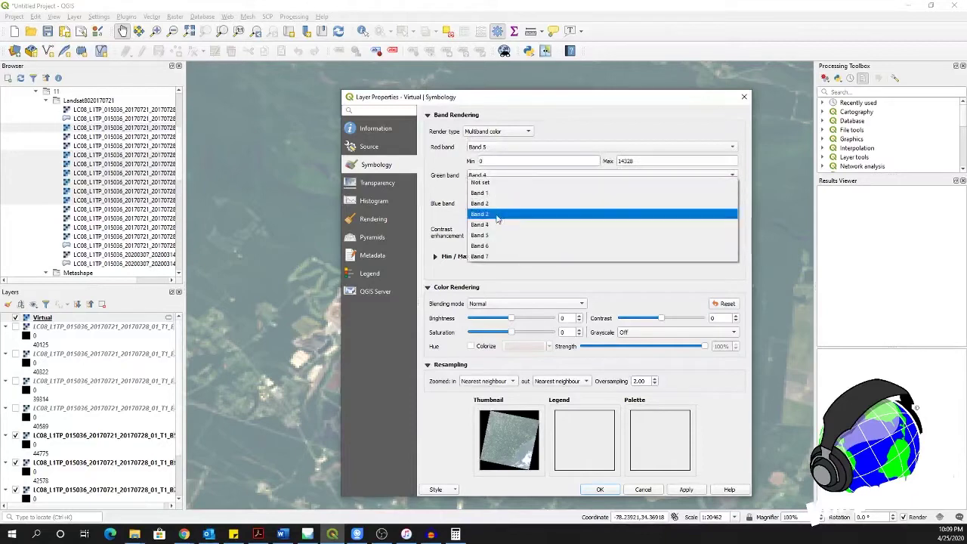
{"action": "left_click", "coordinate": [498, 217]}
{"action": "left_click", "coordinate": [596, 489]}
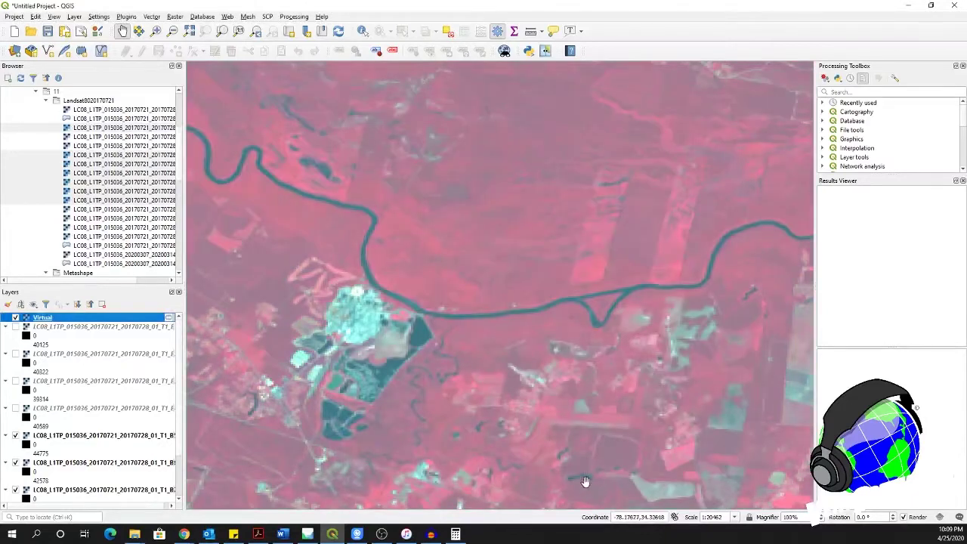
Pan and zoom across the false-colour scene toward the coastline, then select the Virtual layer
{"action": "left_click_drag", "start_coordinate": [595, 225], "coordinate": [395, 244]}
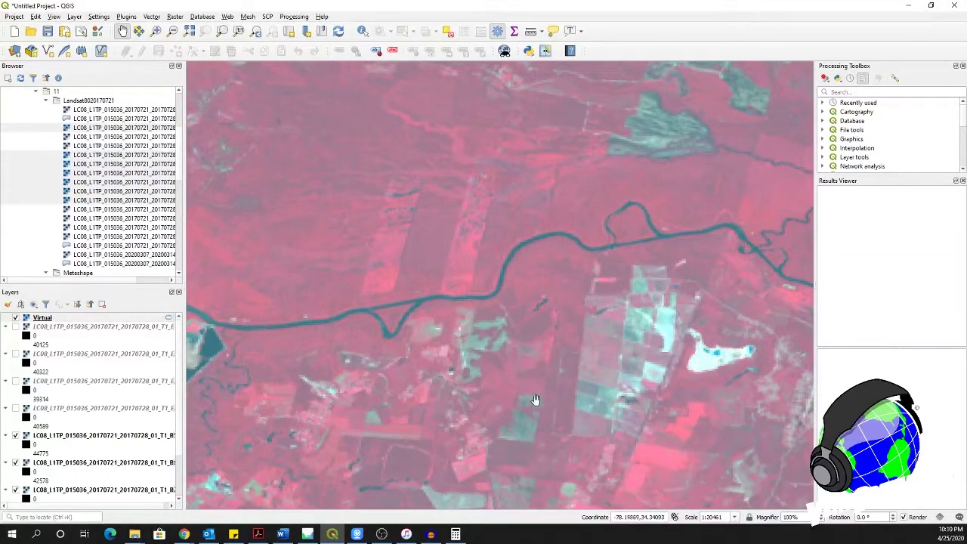
{"action": "scroll", "coordinate": [520, 399], "scroll_direction": "down", "scroll_amount": 1}
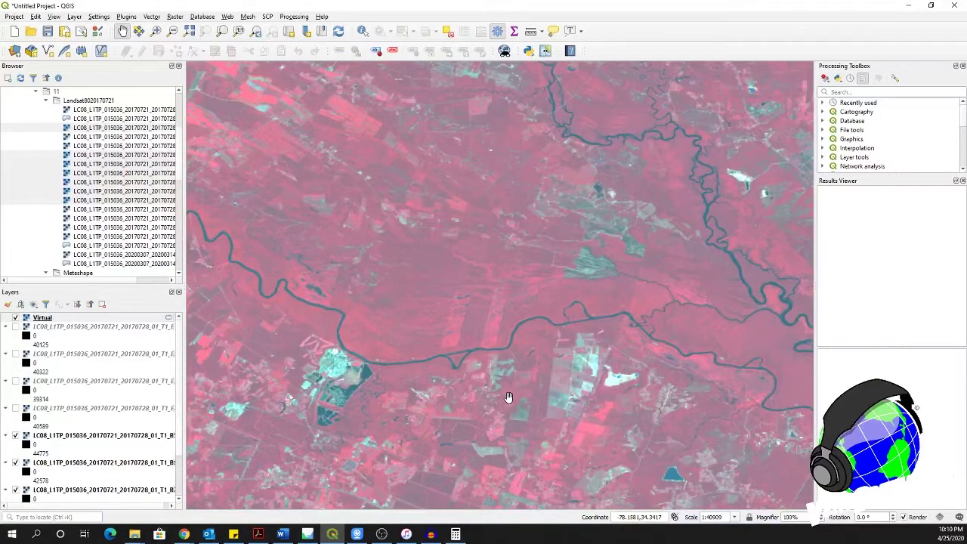
{"action": "scroll", "coordinate": [506, 395], "scroll_direction": "down", "scroll_amount": 1}
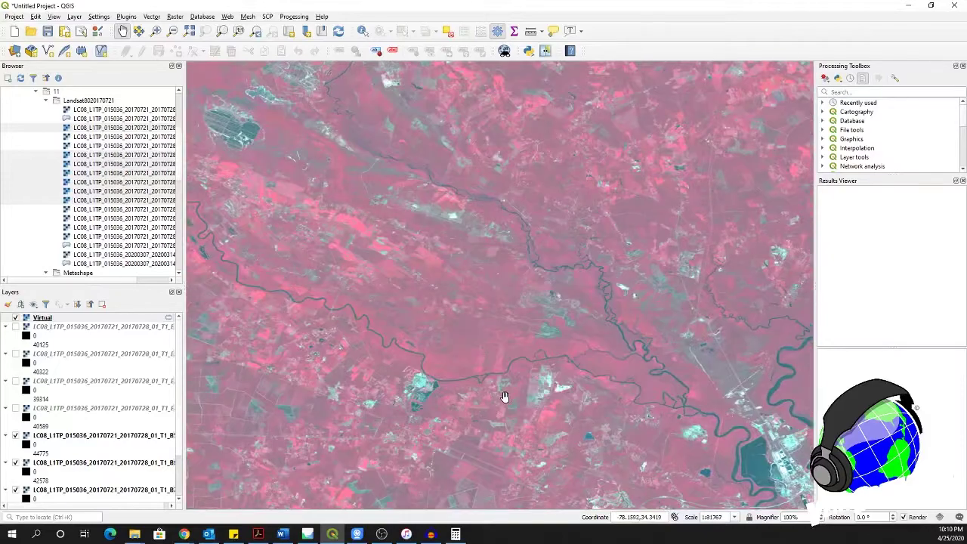
{"action": "scroll", "coordinate": [550, 326], "scroll_direction": "down", "scroll_amount": 2}
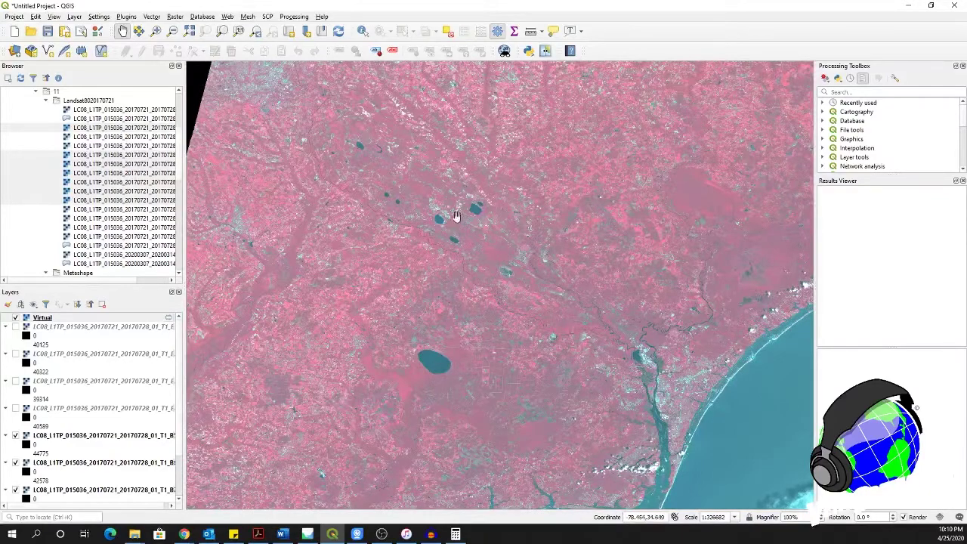
{"action": "left_click_drag", "start_coordinate": [615, 277], "coordinate": [562, 350]}
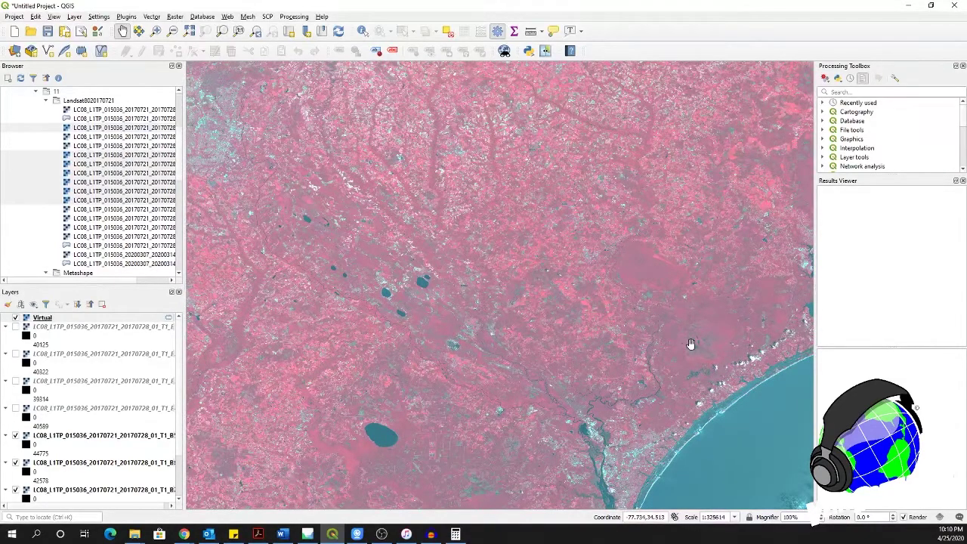
{"action": "left_click_drag", "start_coordinate": [689, 344], "coordinate": [585, 354]}
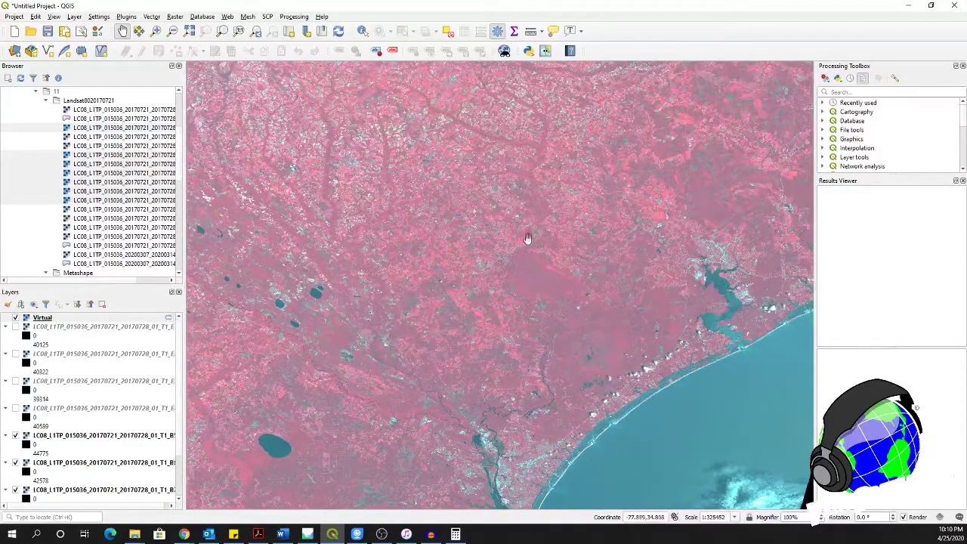
{"action": "left_click_drag", "start_coordinate": [527, 239], "coordinate": [625, 352]}
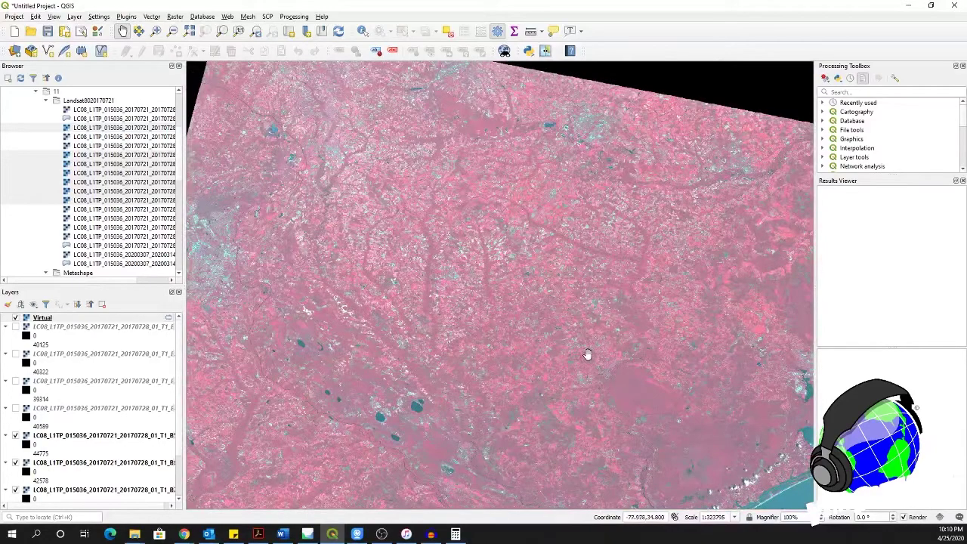
{"action": "left_click_drag", "start_coordinate": [587, 355], "coordinate": [521, 265]}
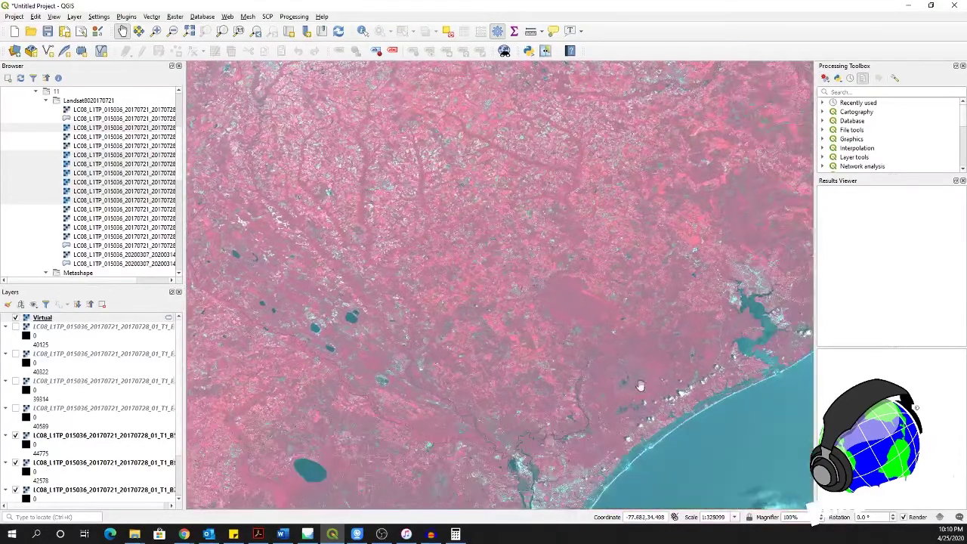
{"action": "scroll", "coordinate": [574, 406], "scroll_direction": "down", "scroll_amount": 1}
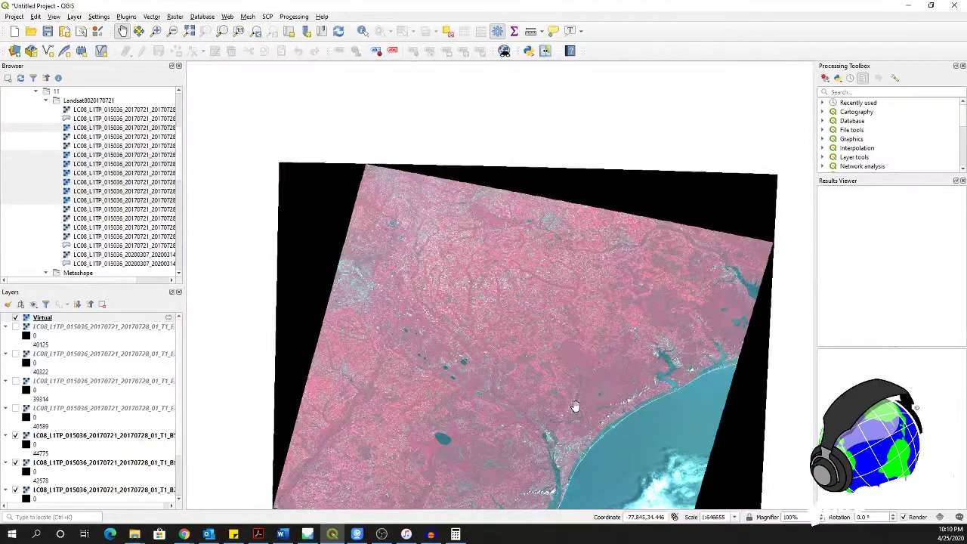
{"action": "scroll", "coordinate": [574, 407], "scroll_direction": "up", "scroll_amount": 3}
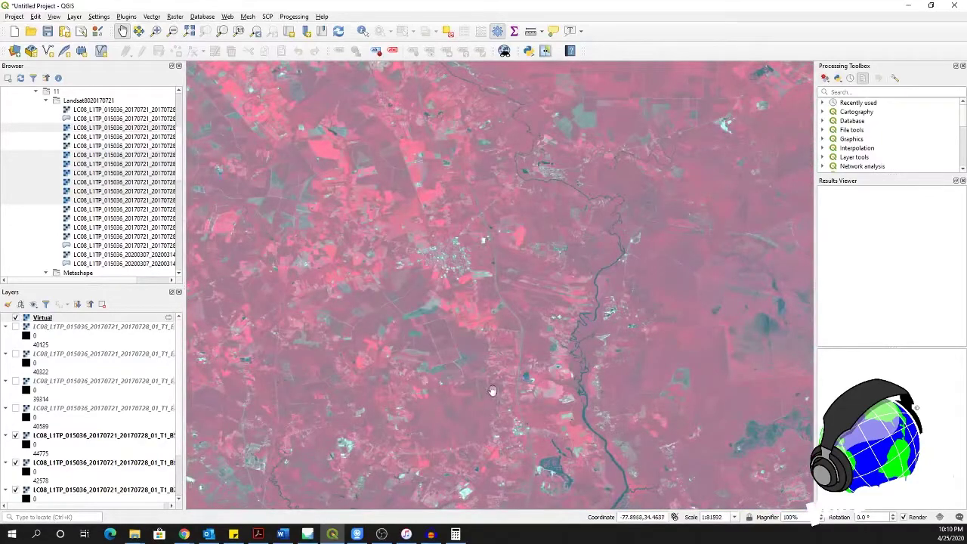
{"action": "left_click", "coordinate": [118, 318]}
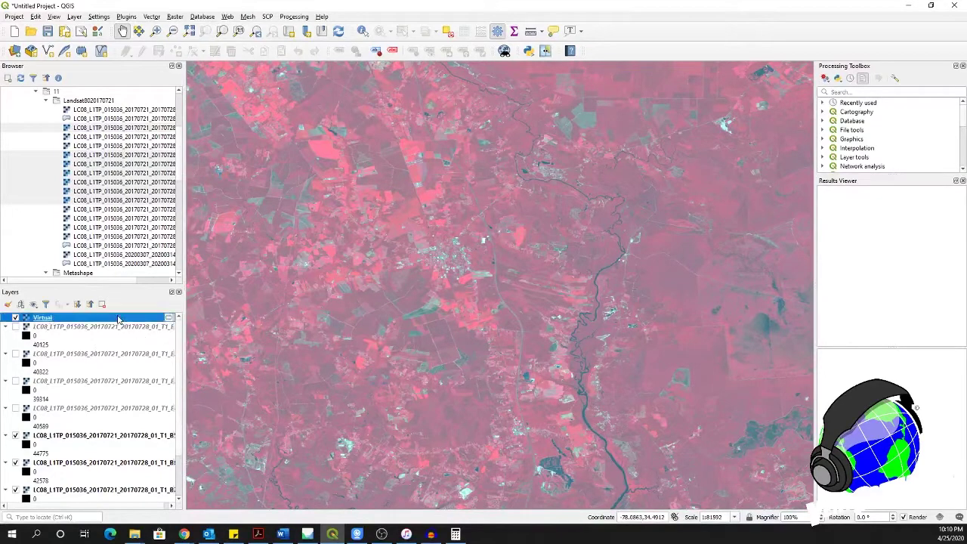
{"action": "right_click", "coordinate": [118, 318]}
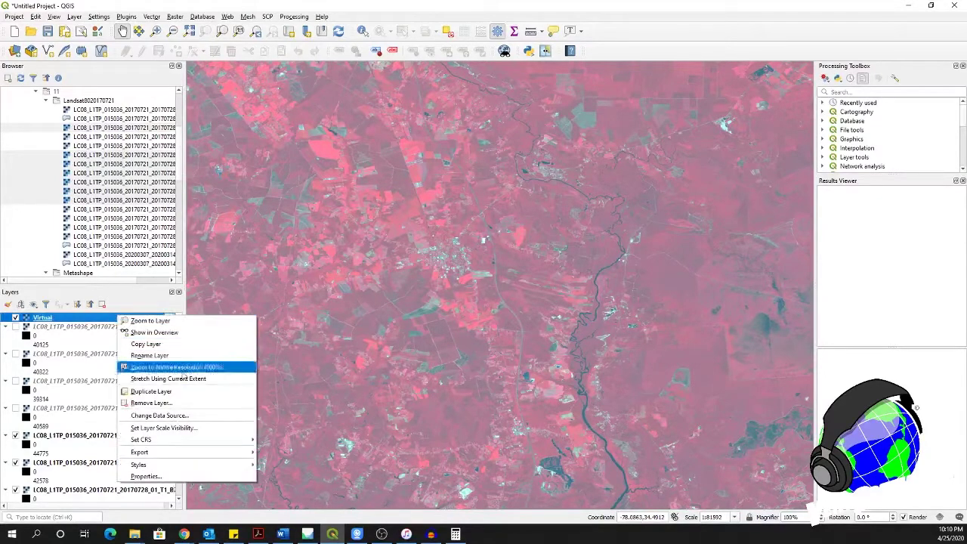
{"action": "mouse_move", "coordinate": [192, 453]}
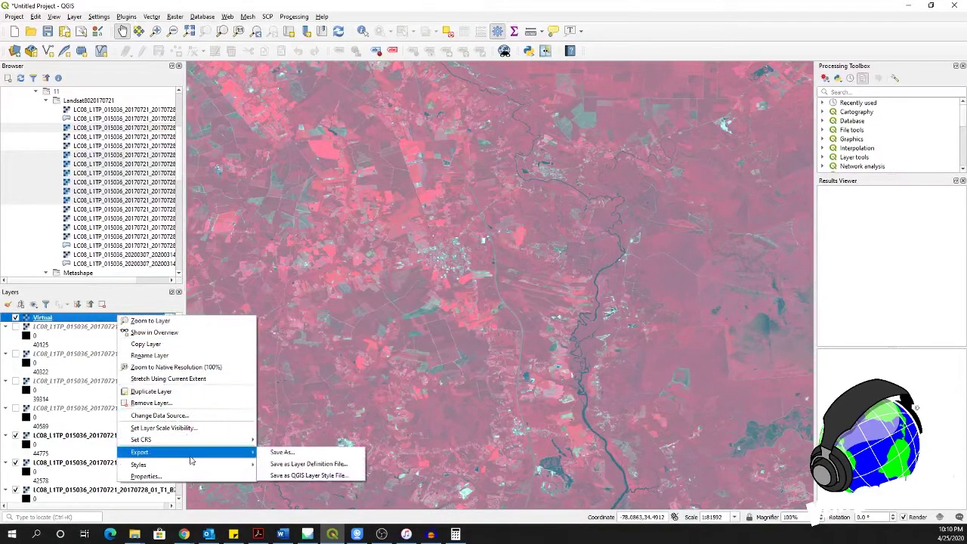
{"action": "left_click", "coordinate": [282, 451]}
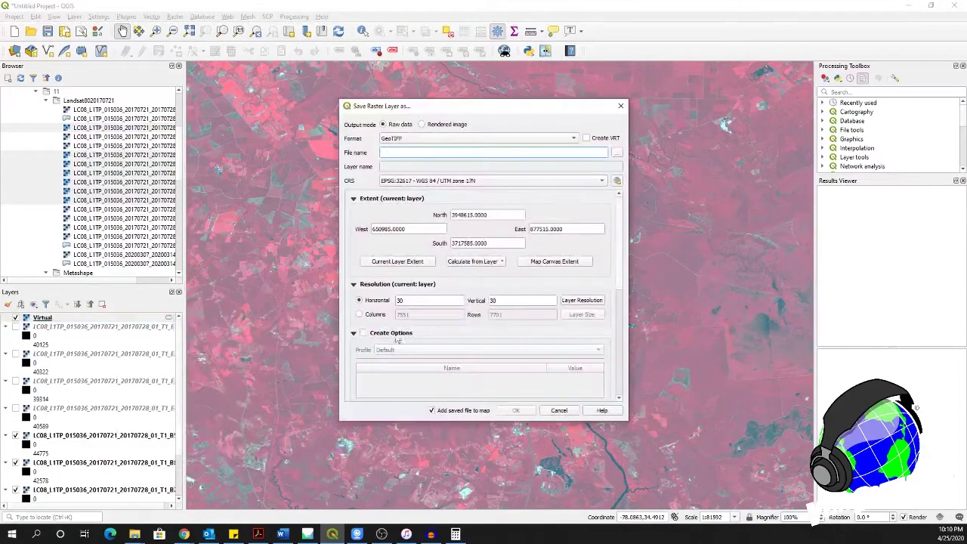
{"action": "left_click", "coordinate": [435, 140]}
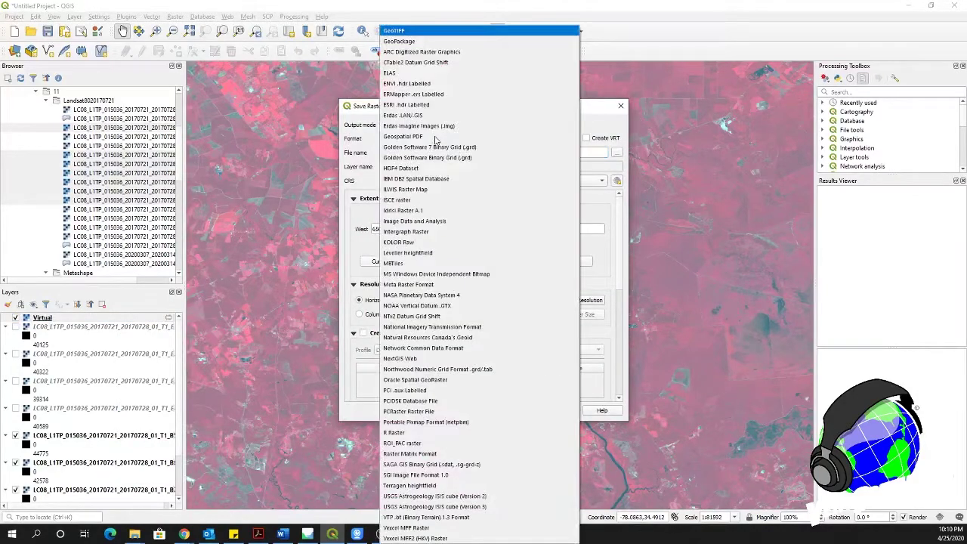
{"action": "left_click", "coordinate": [435, 126]}
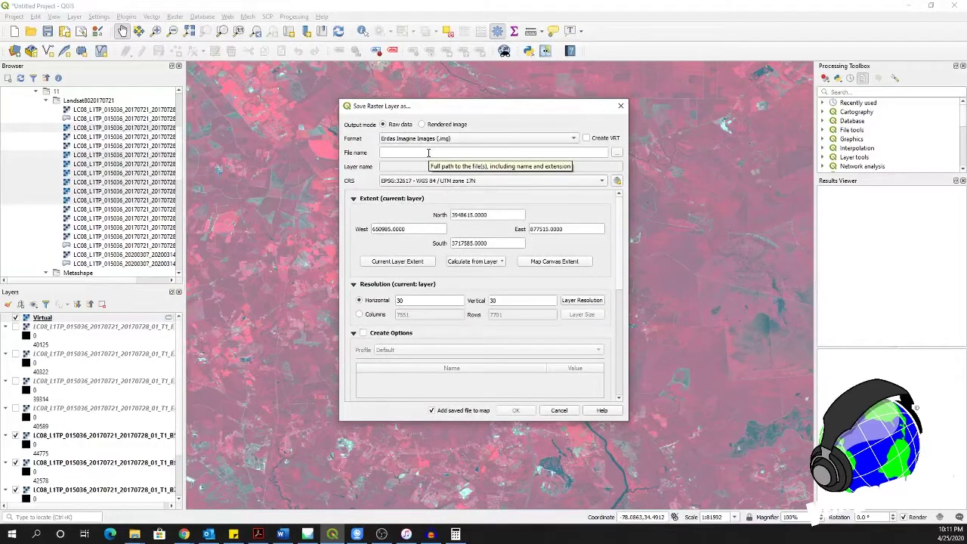
{"action": "scroll", "coordinate": [535, 368], "scroll_direction": "down", "scroll_amount": 4}
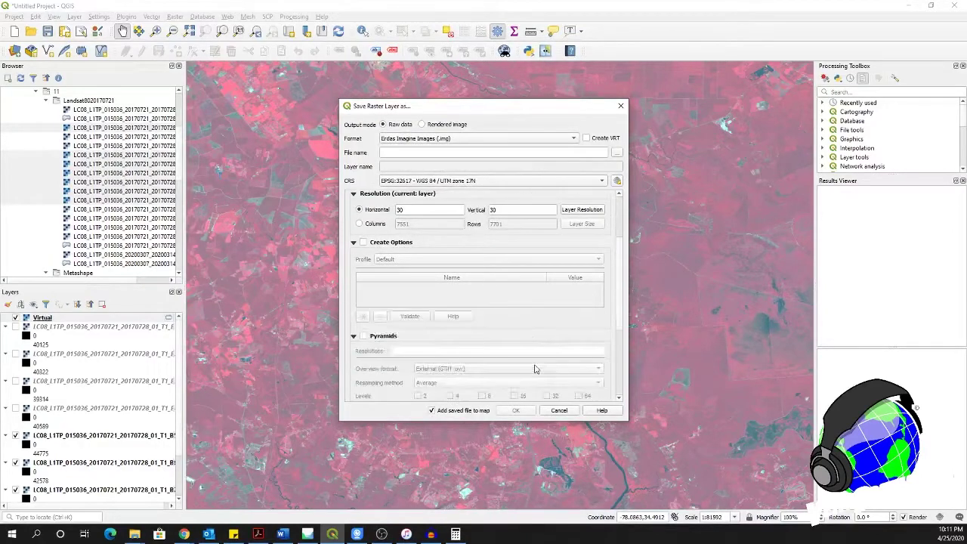
{"action": "scroll", "coordinate": [534, 369], "scroll_direction": "down", "scroll_amount": 5}
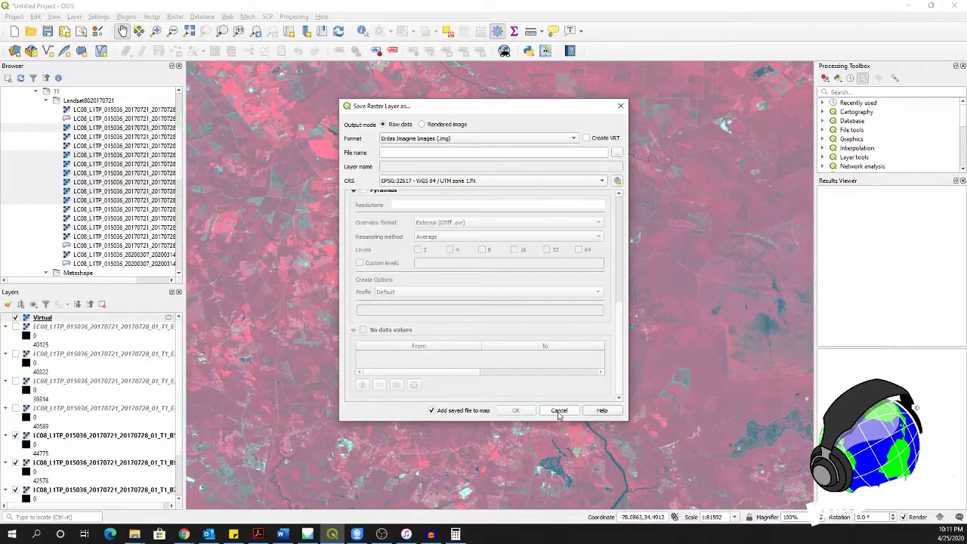
{"action": "left_click", "coordinate": [559, 410]}
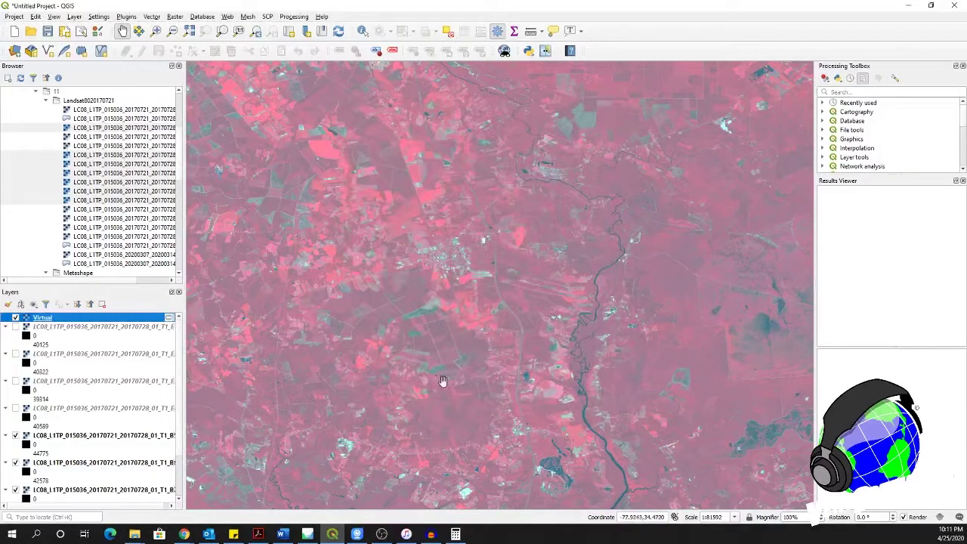
Pan the 5-4-3 false-colour map down-left to show the adjoining area
{"action": "left_click_drag", "start_coordinate": [431, 345], "coordinate": [453, 395]}
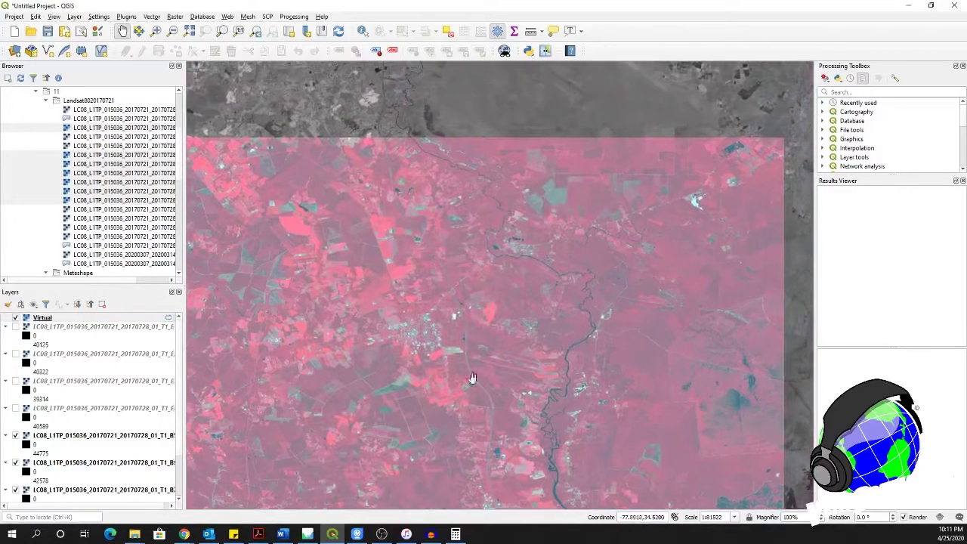
{"action": "left_click_drag", "start_coordinate": [602, 254], "coordinate": [524, 355]}
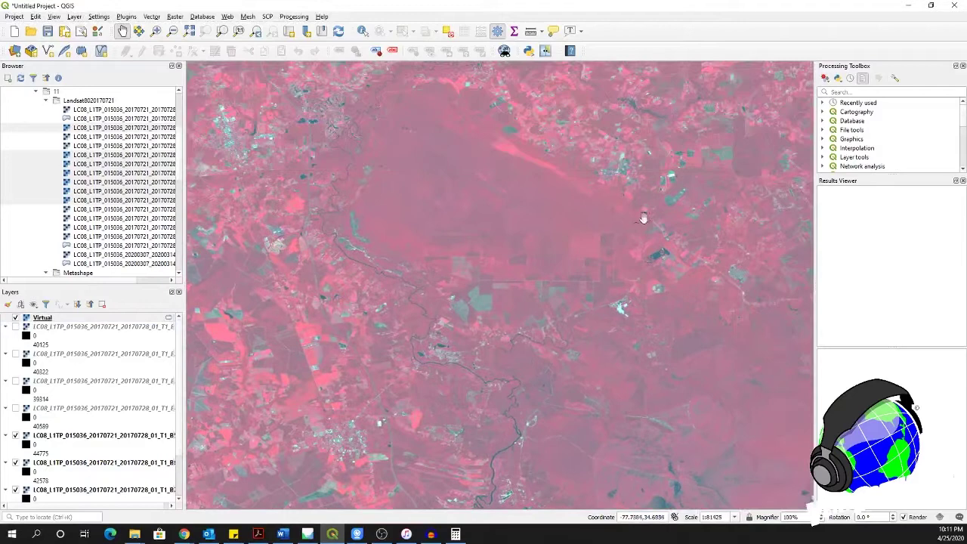
{"action": "left_click_drag", "start_coordinate": [642, 219], "coordinate": [523, 307]}
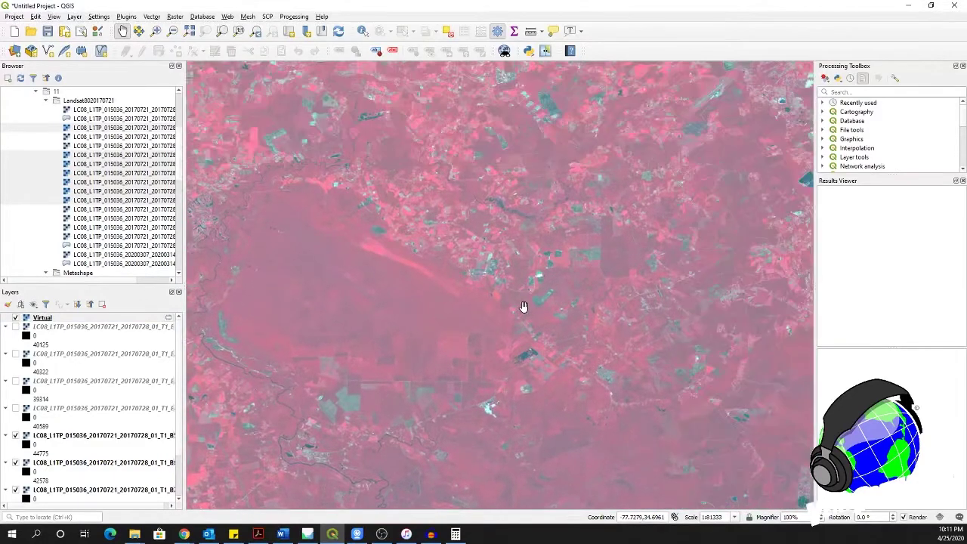